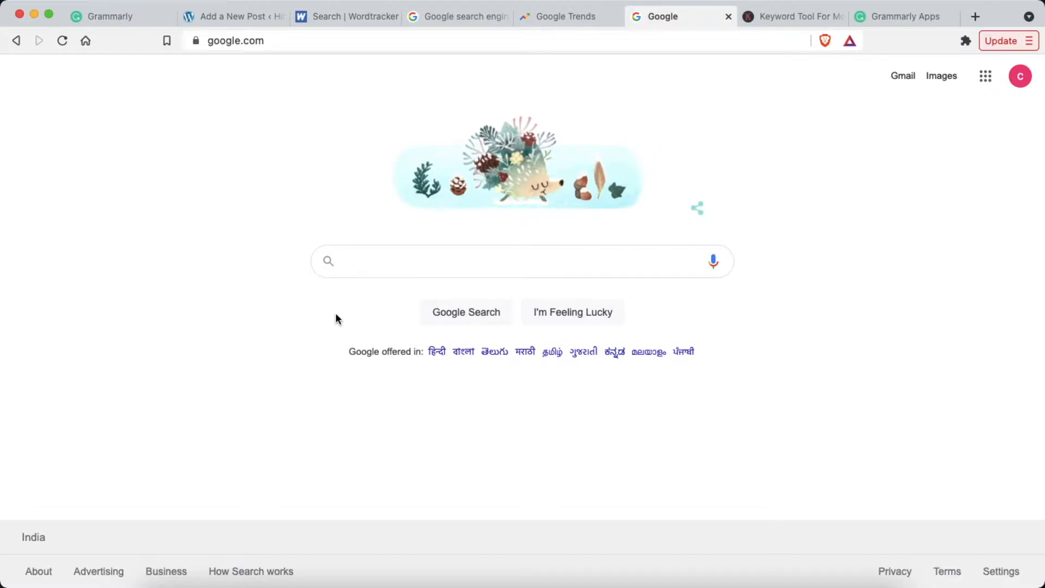
Step: View the Keywords Everywhere website and return to the Google results for "Google search engine index"
{"action": "left_click", "coordinate": [784, 17]}
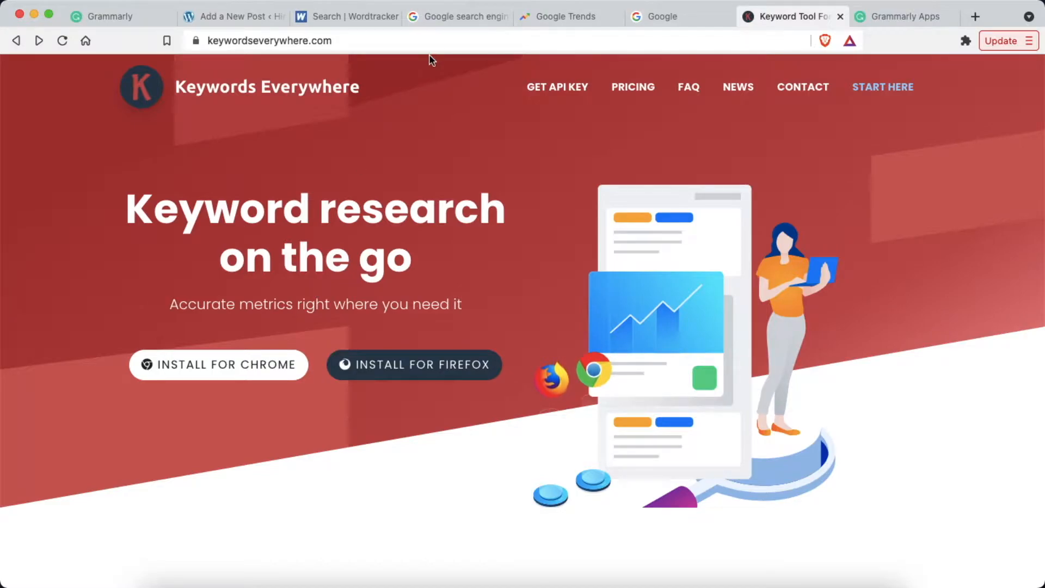
{"action": "left_click", "coordinate": [458, 18]}
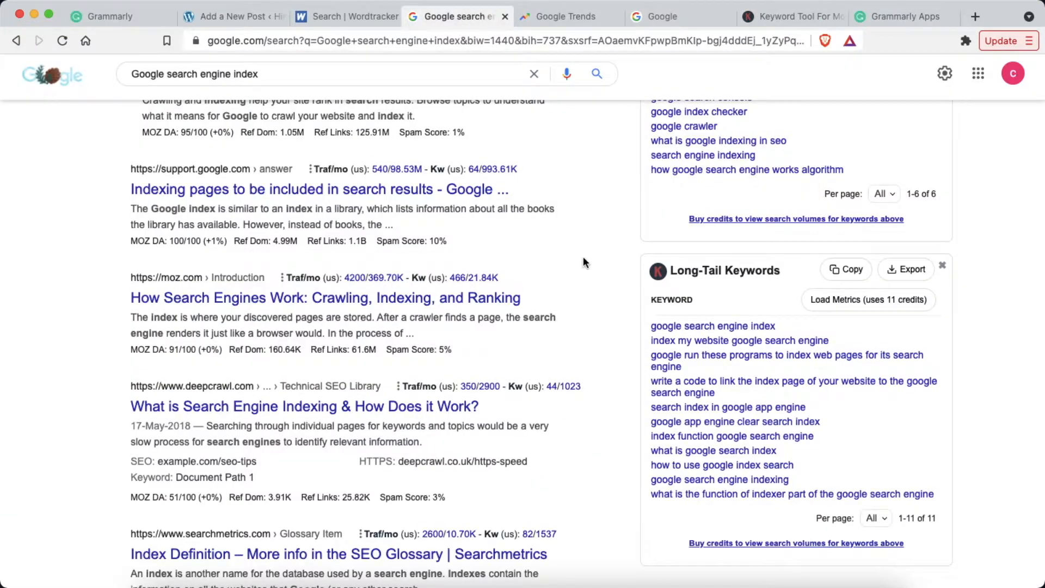
{"action": "scroll", "coordinate": [583, 263], "scroll_direction": "up", "scroll_amount": 10}
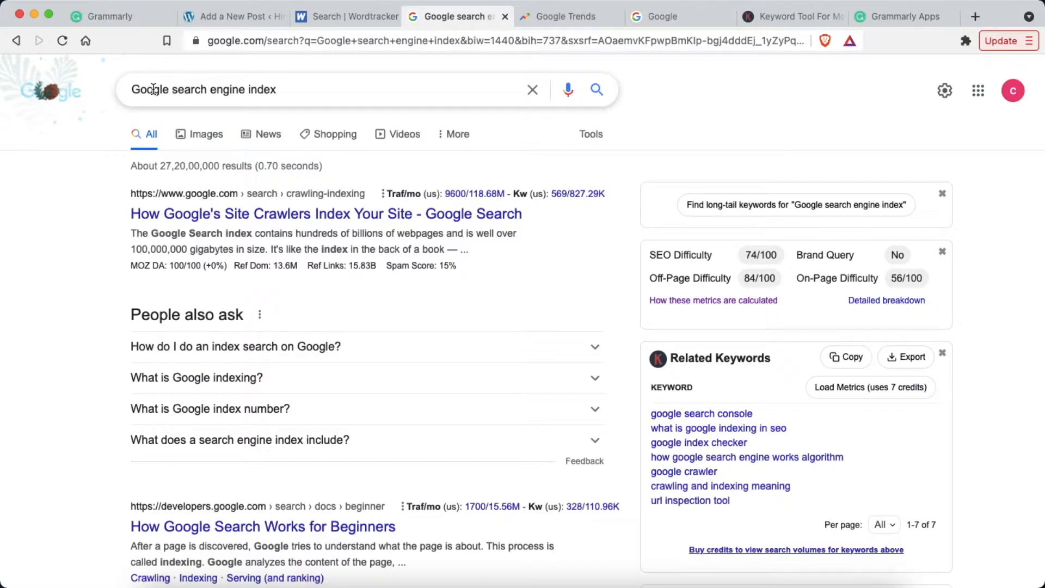
{"action": "triple_click", "coordinate": [204, 92]}
{"action": "left_click", "coordinate": [204, 92]}
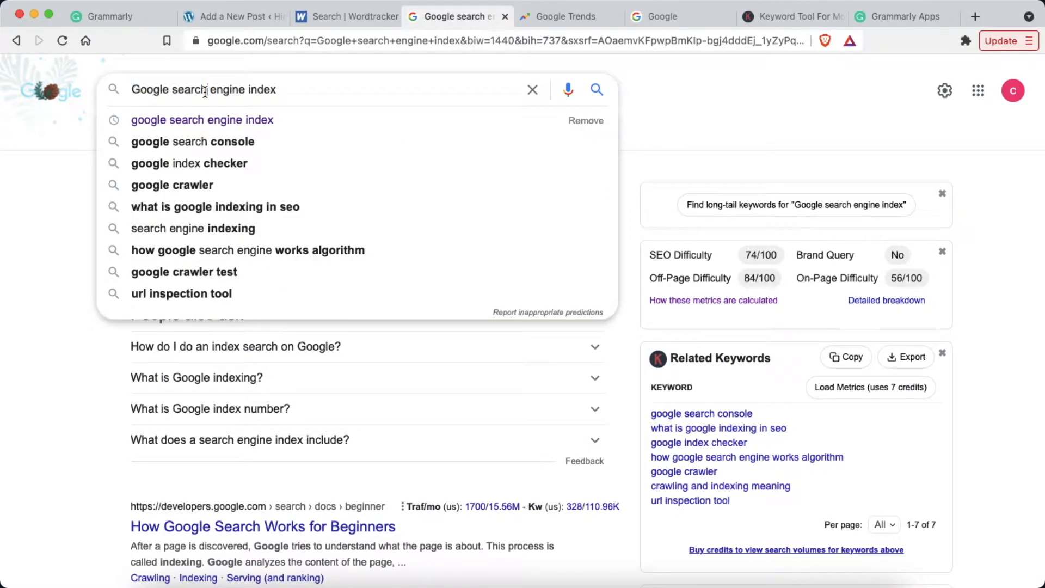
{"action": "left_click", "coordinate": [626, 207]}
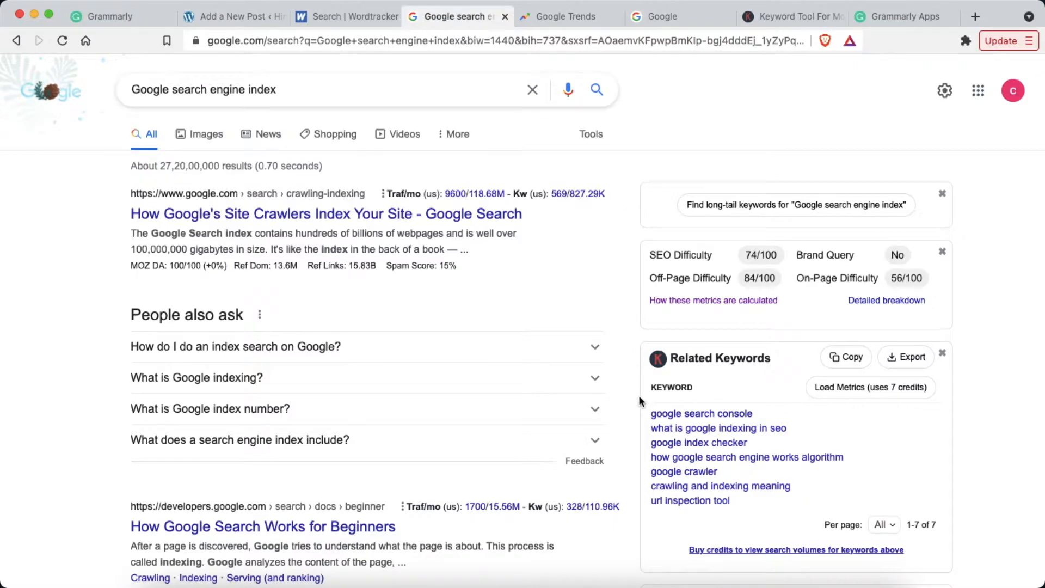
Step: Examine the Related Keywords, People Also Search For and Long-Tail Keywords lists beside the search results
{"action": "scroll", "coordinate": [638, 396], "scroll_direction": "down", "scroll_amount": 3}
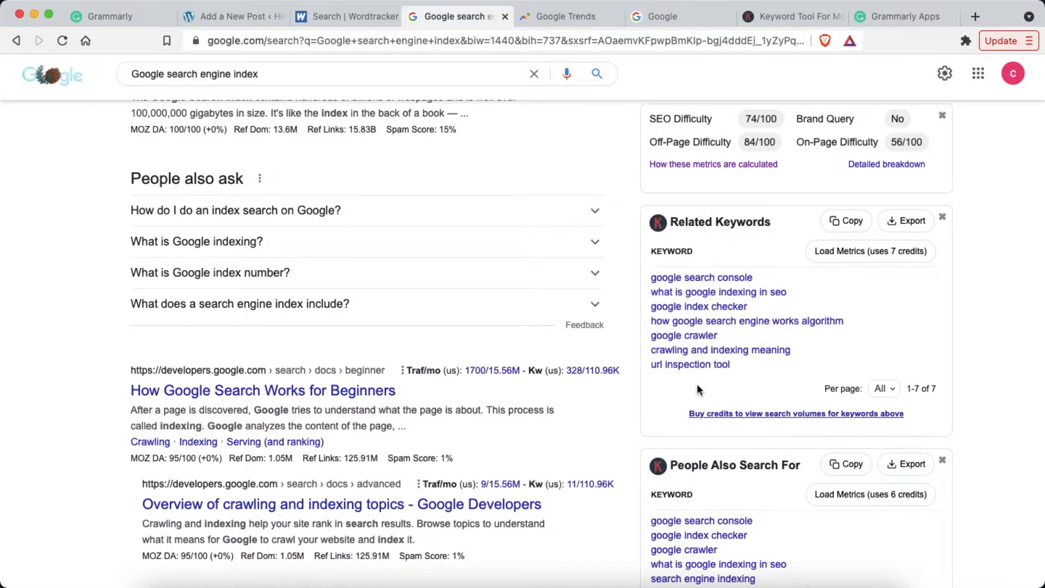
{"action": "scroll", "coordinate": [696, 383], "scroll_direction": "down", "scroll_amount": 3}
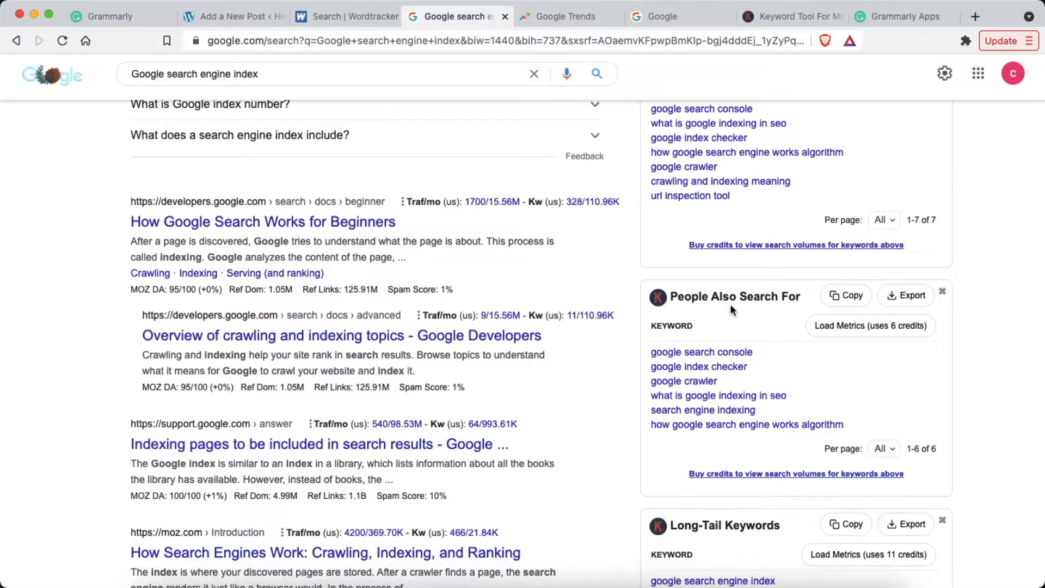
{"action": "scroll", "coordinate": [730, 304], "scroll_direction": "down", "scroll_amount": 3}
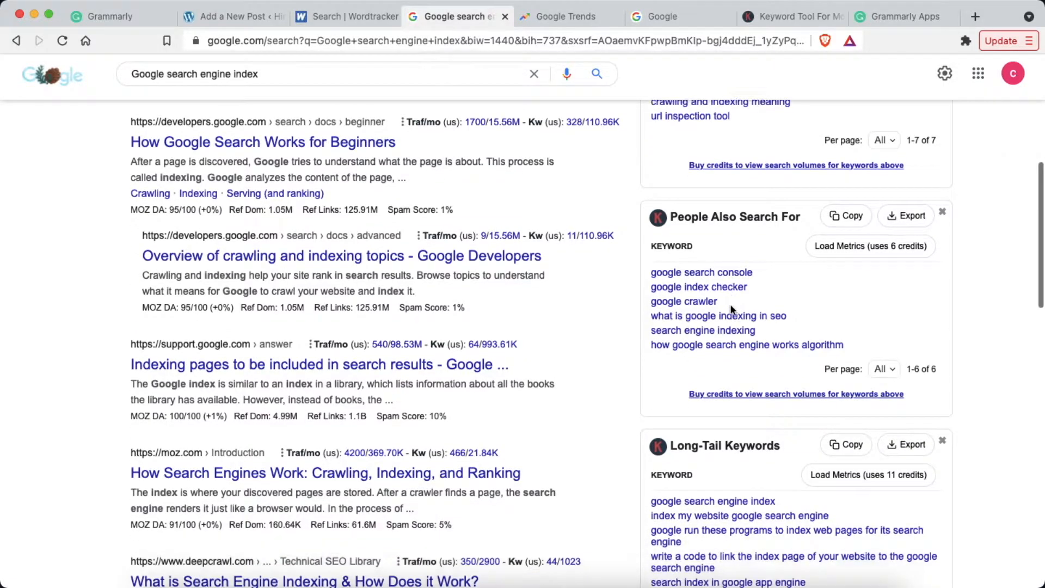
{"action": "scroll", "coordinate": [730, 304], "scroll_direction": "down", "scroll_amount": 1}
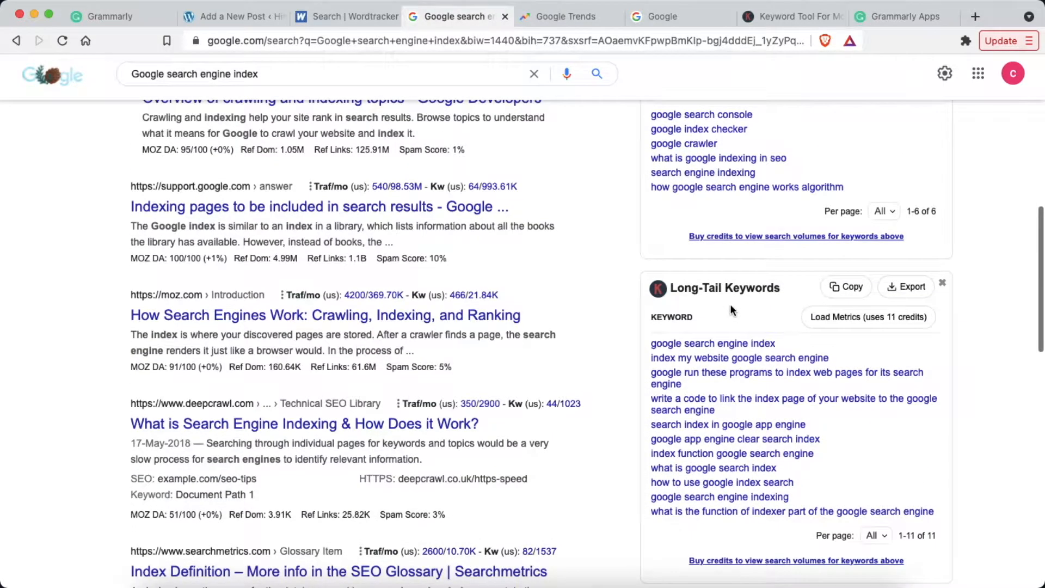
{"action": "scroll", "coordinate": [732, 309], "scroll_direction": "down", "scroll_amount": 3}
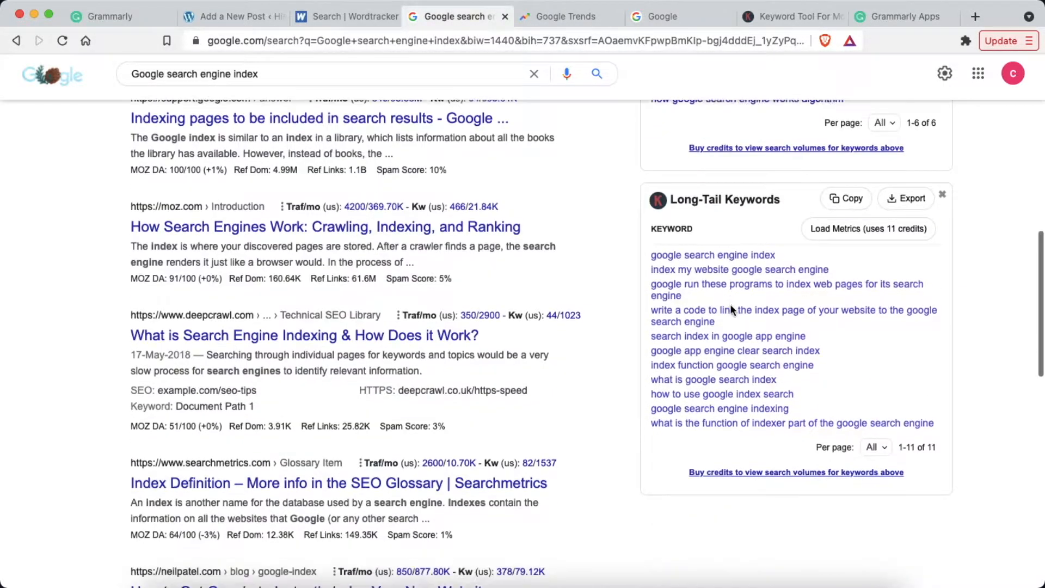
{"action": "scroll", "coordinate": [732, 309], "scroll_direction": "up", "scroll_amount": 2}
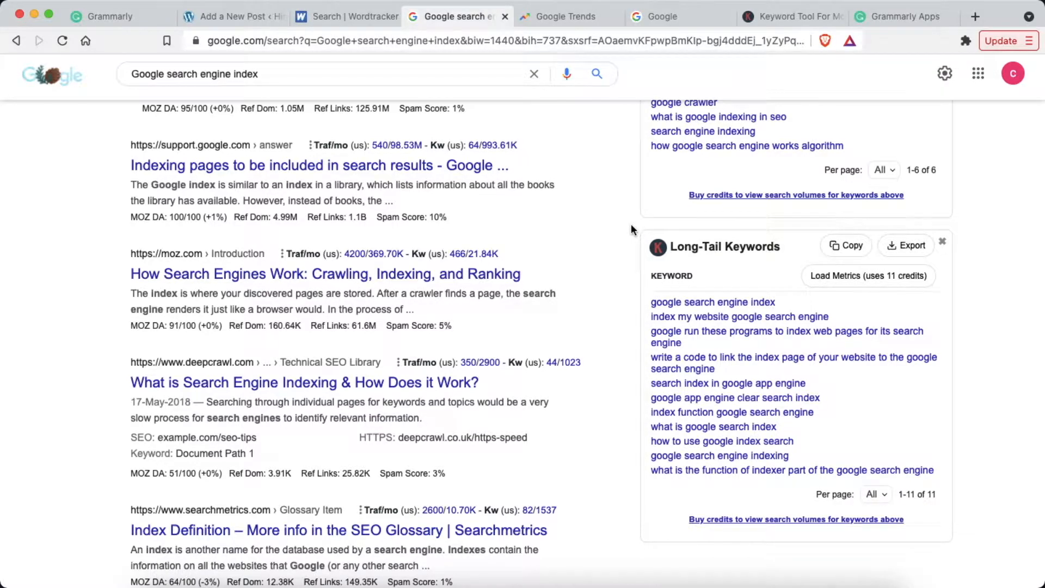
Step: View the Grammarly Apps page and read through the Grammarly document titled "What is the Google search engine index?"
{"action": "left_click", "coordinate": [897, 18]}
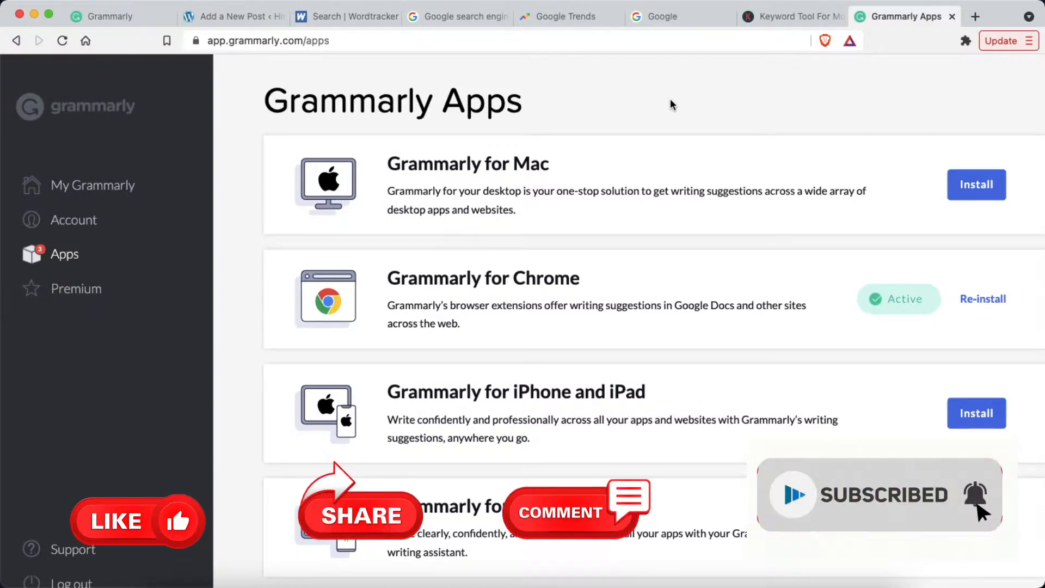
{"action": "left_click", "coordinate": [123, 19]}
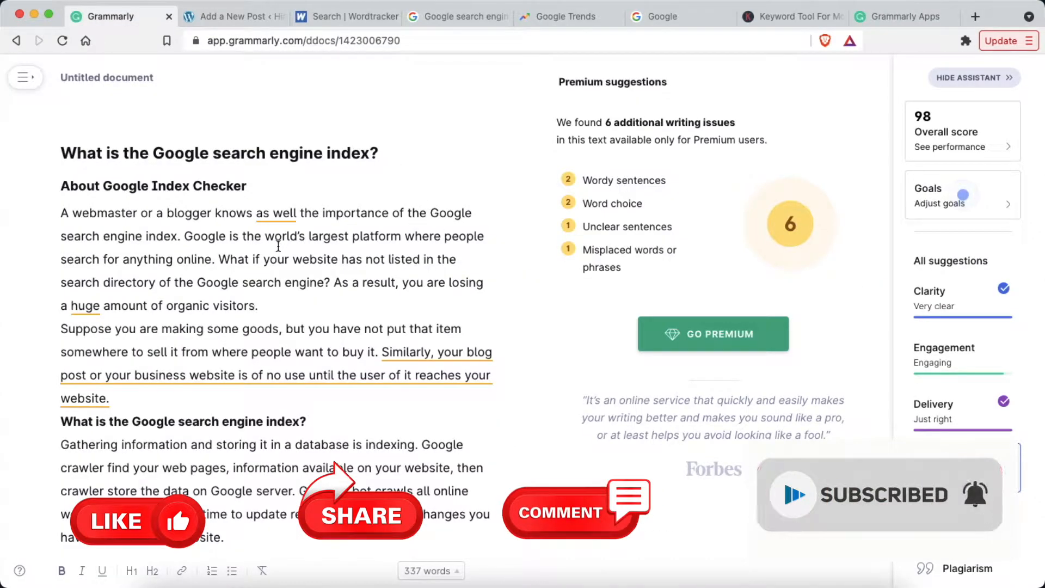
{"action": "scroll", "coordinate": [278, 246], "scroll_direction": "down", "scroll_amount": 15}
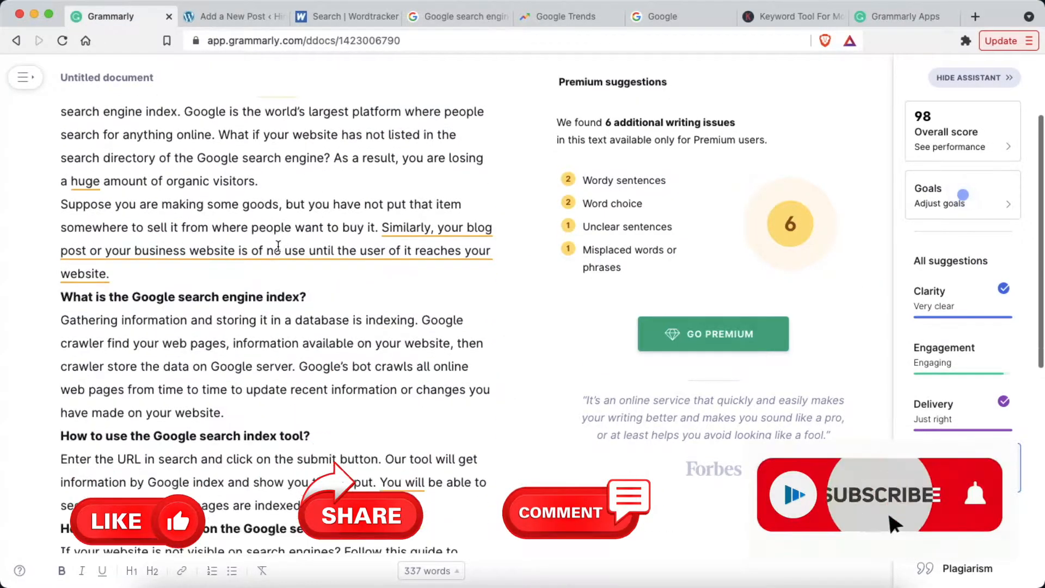
{"action": "scroll", "coordinate": [278, 246], "scroll_direction": "down", "scroll_amount": 3}
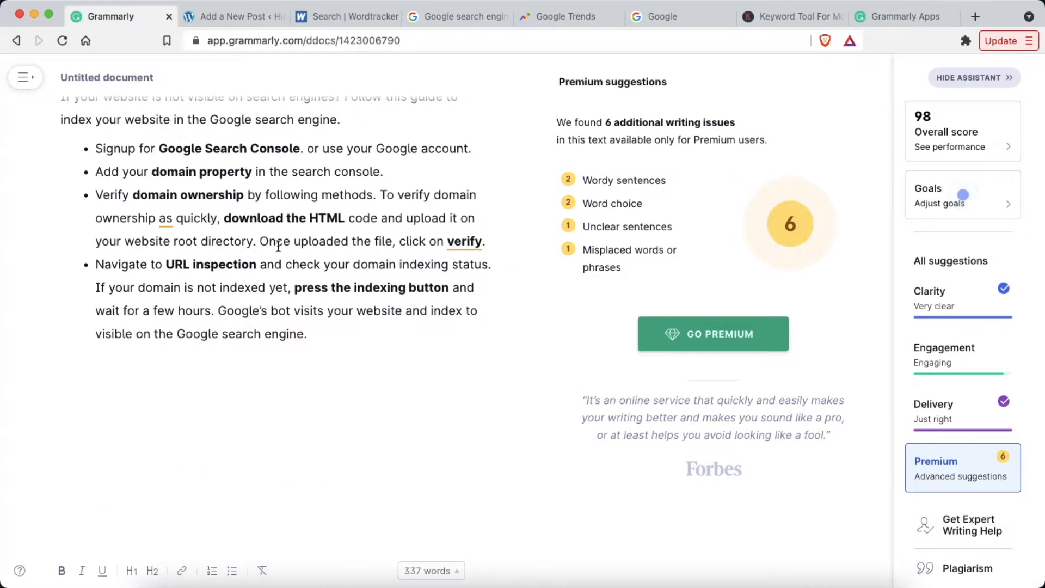
{"action": "scroll", "coordinate": [278, 246], "scroll_direction": "up", "scroll_amount": 20}
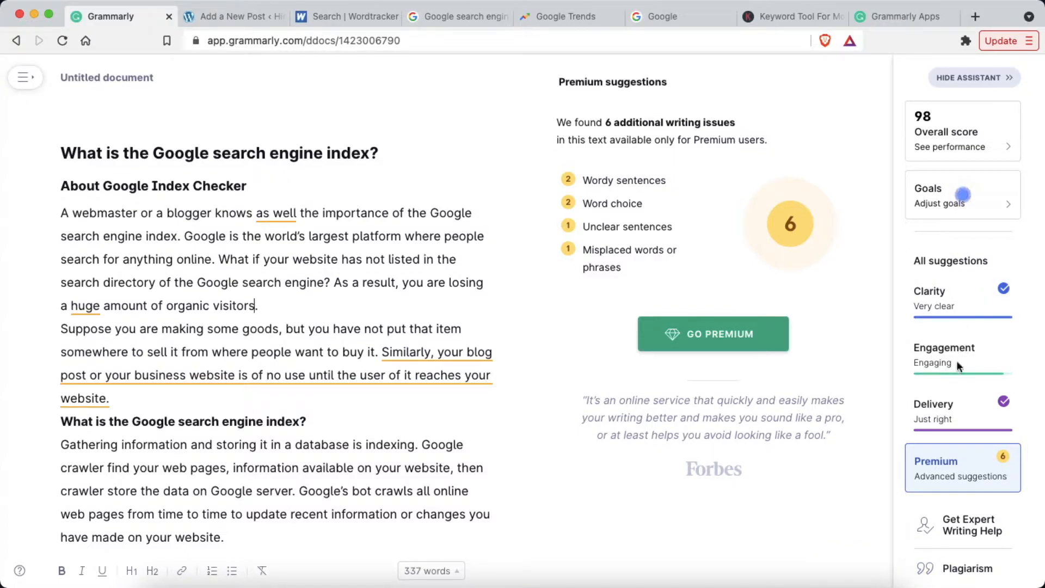
Step: Inspect the document's Engagement, Clarity and Correctness ratings in the Grammarly assistant
{"action": "mouse_move", "coordinate": [921, 364]}
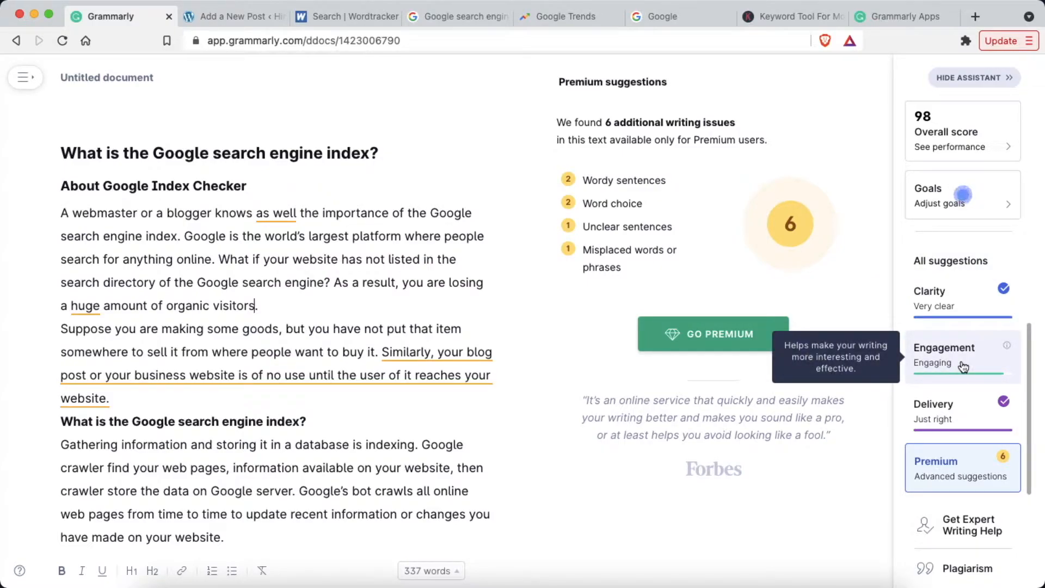
{"action": "mouse_move", "coordinate": [943, 300]}
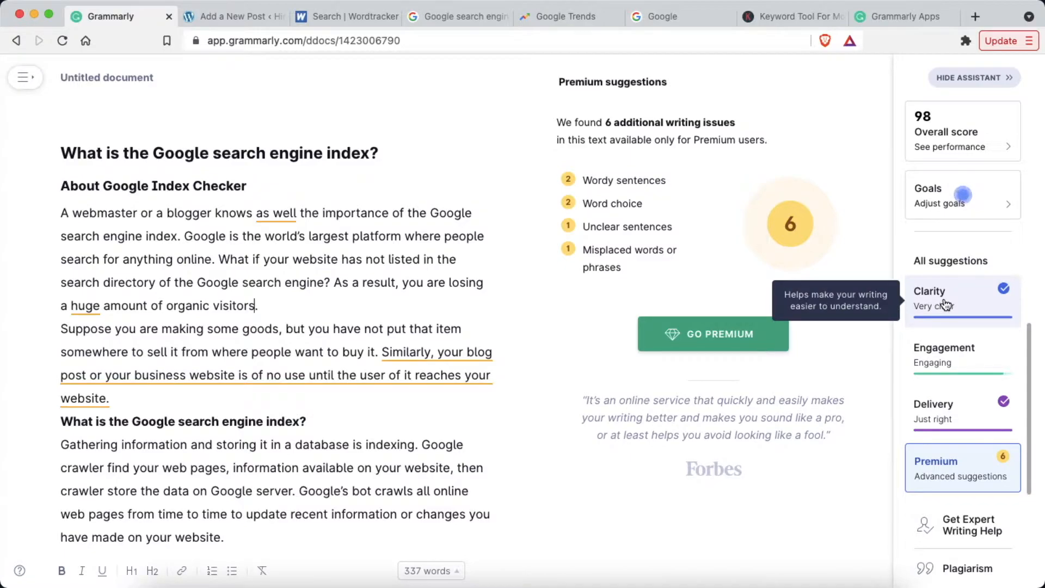
{"action": "scroll", "coordinate": [944, 304], "scroll_direction": "up", "scroll_amount": 2}
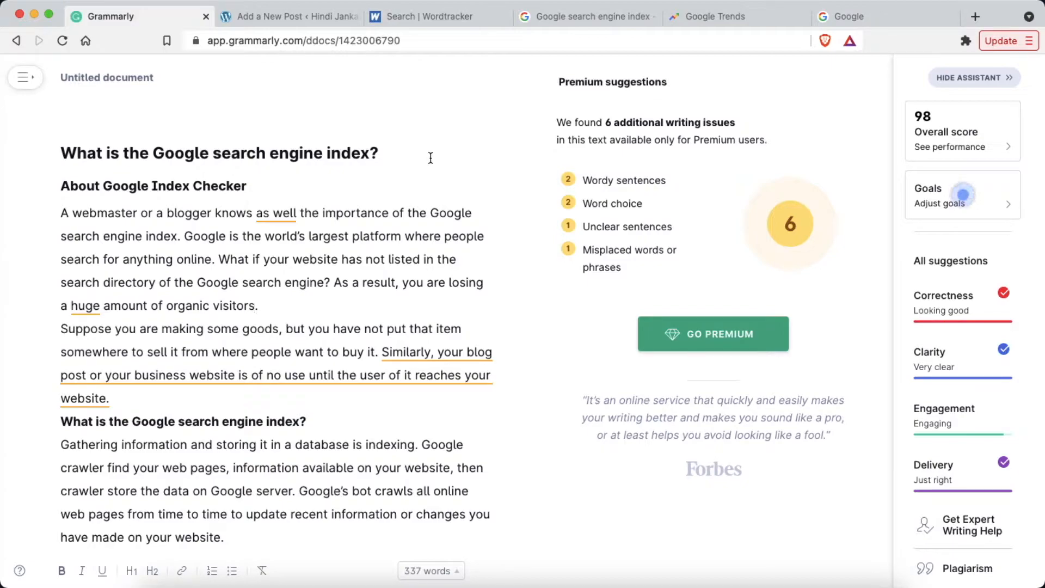
Step: Revisit the "Google search engine index" results and browse the real-time search trends for India in Google Trends
{"action": "left_click", "coordinate": [584, 18]}
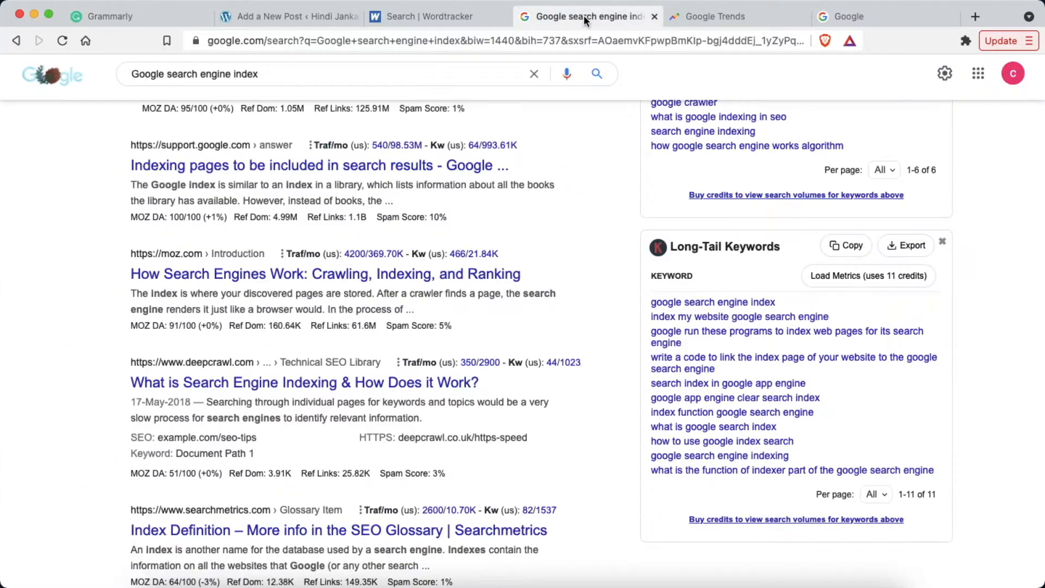
{"action": "scroll", "coordinate": [614, 222], "scroll_direction": "up", "scroll_amount": 10}
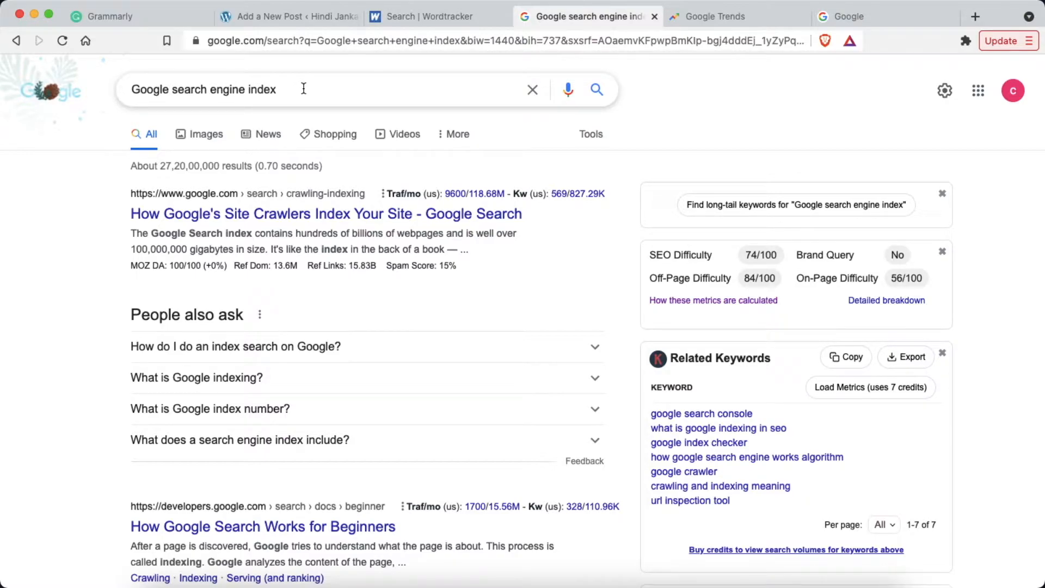
{"action": "left_click", "coordinate": [710, 17]}
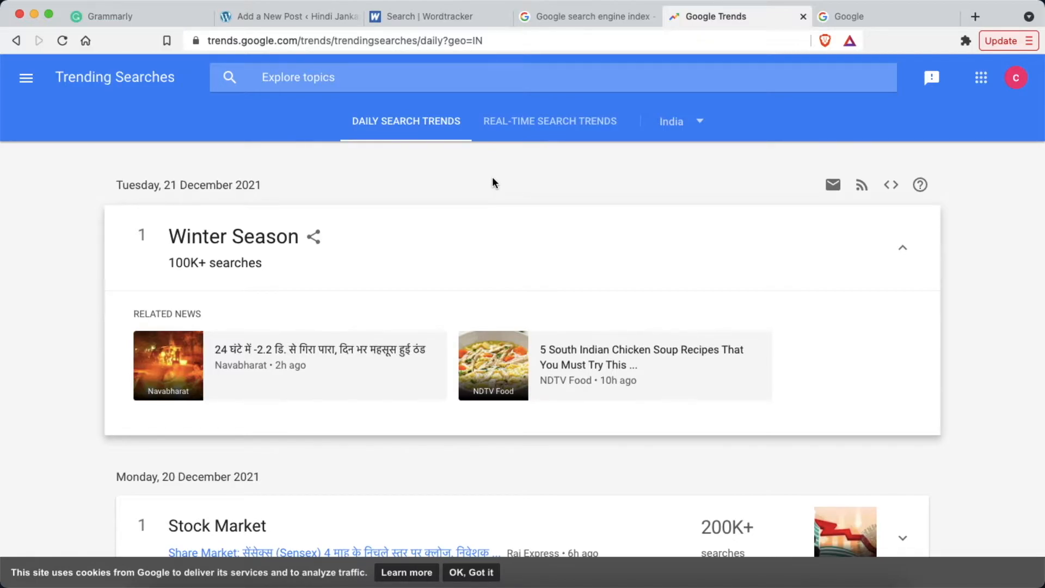
{"action": "left_click", "coordinate": [523, 127]}
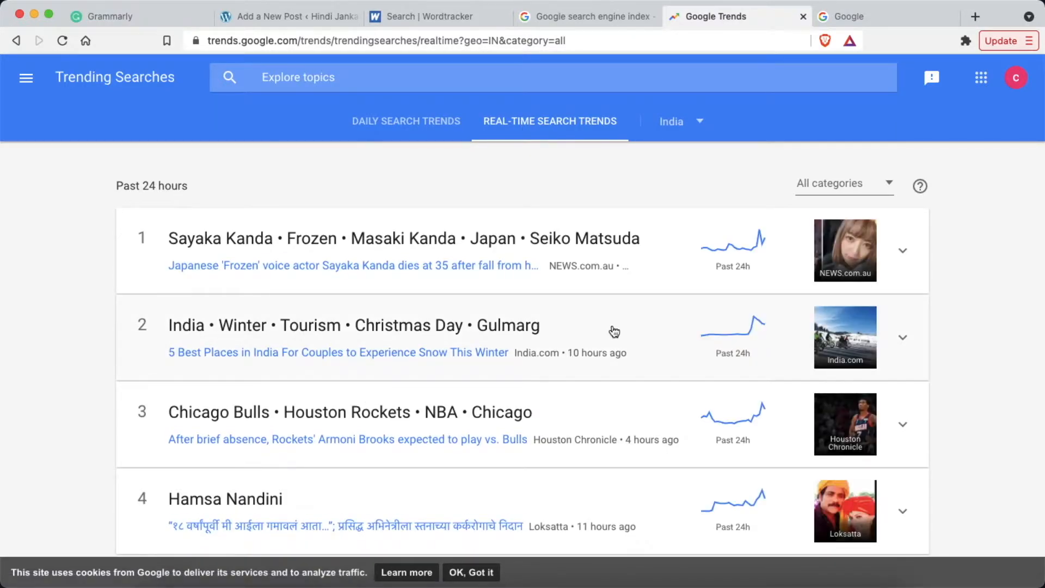
{"action": "scroll", "coordinate": [615, 331], "scroll_direction": "down", "scroll_amount": 5}
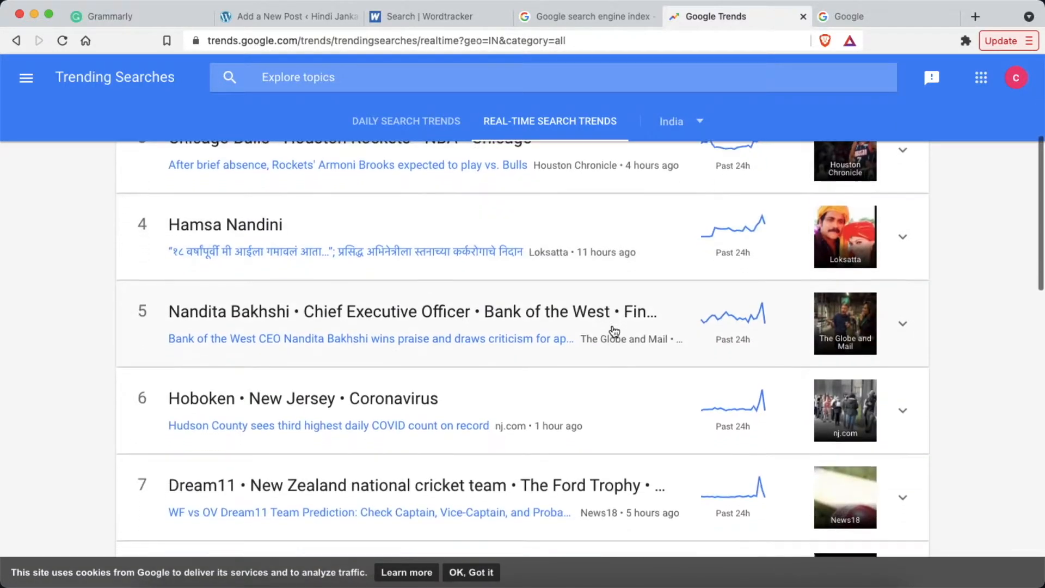
{"action": "scroll", "coordinate": [615, 331], "scroll_direction": "up", "scroll_amount": 5}
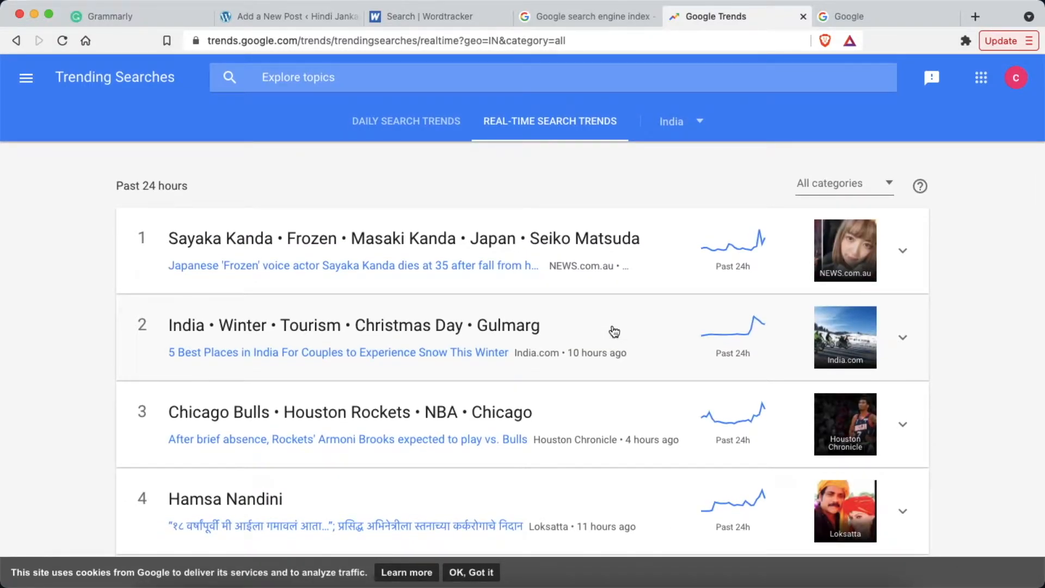
Step: Return to the "Google search engine index" results and compare the related, people-also-search-for and long-tail keyword suggestions
{"action": "left_click", "coordinate": [584, 17]}
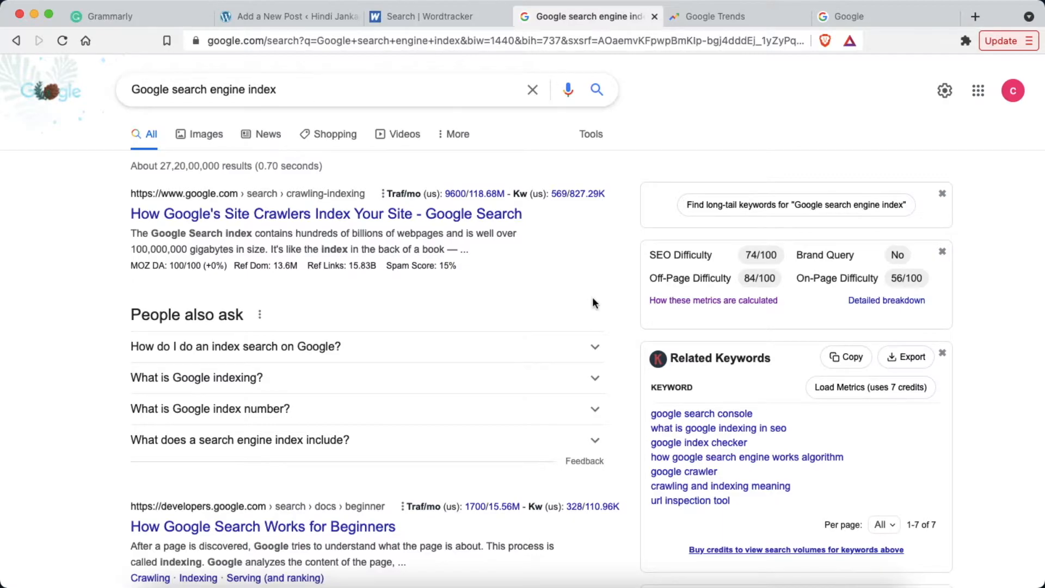
{"action": "scroll", "coordinate": [621, 361], "scroll_direction": "down", "scroll_amount": 3}
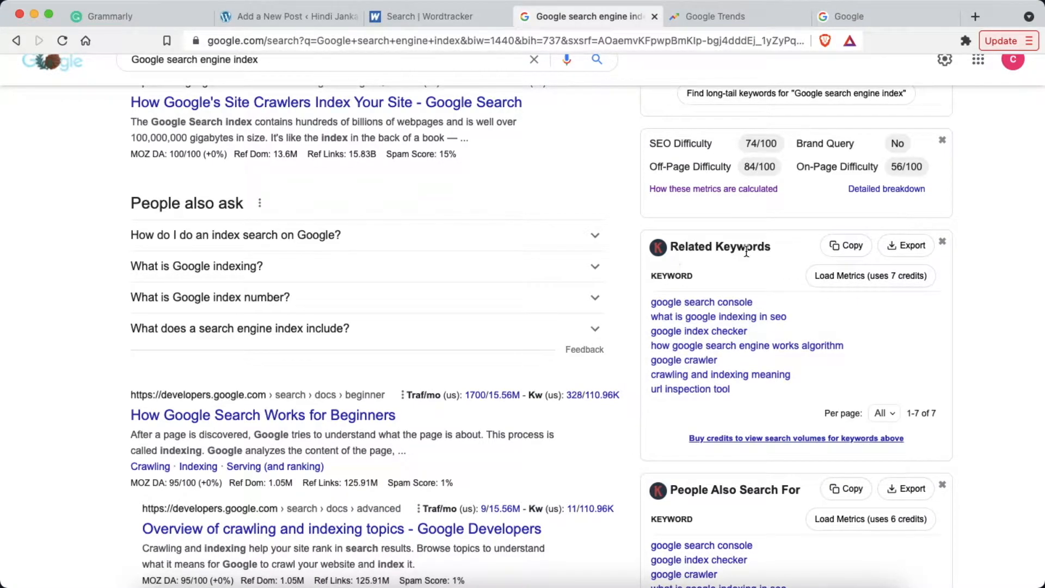
{"action": "scroll", "coordinate": [697, 396], "scroll_direction": "down", "scroll_amount": 3}
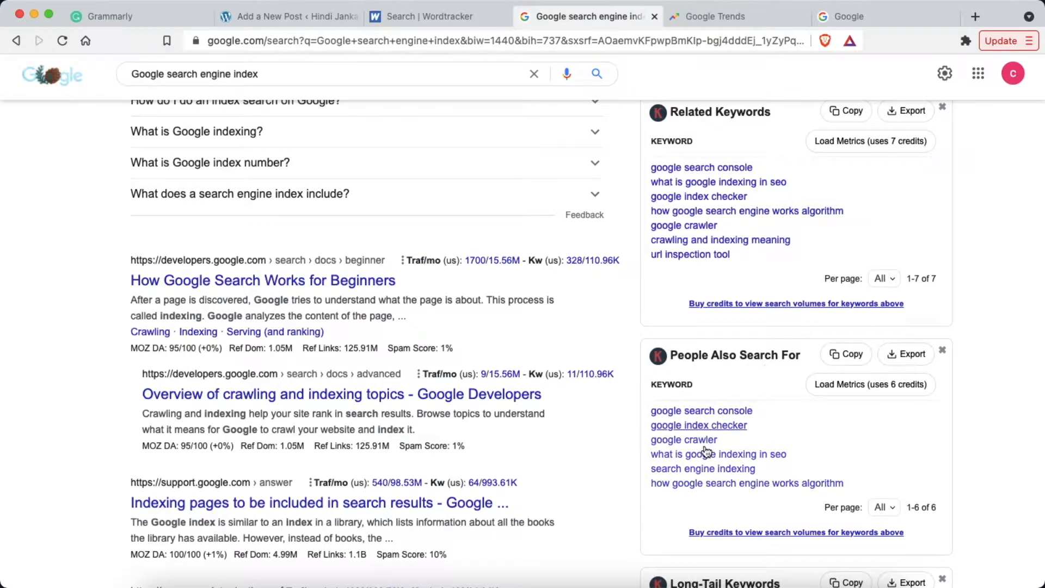
{"action": "scroll", "coordinate": [706, 494], "scroll_direction": "down", "scroll_amount": 4}
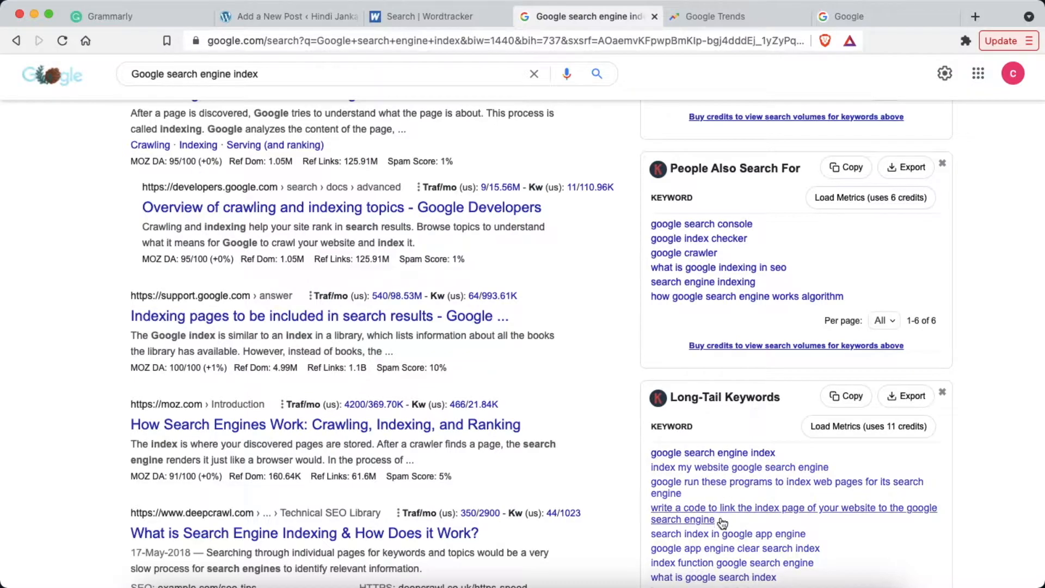
{"action": "scroll", "coordinate": [628, 412], "scroll_direction": "up", "scroll_amount": 8}
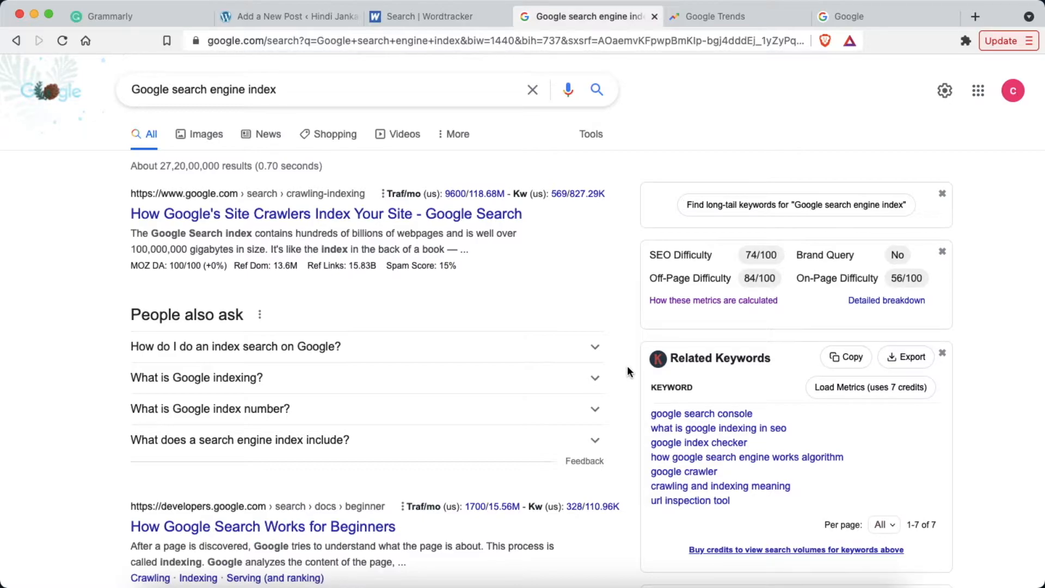
Step: Copy the query "Google search engine index" from the Google search and paste it as the keyword in Wordtracker
{"action": "triple_click", "coordinate": [287, 90]}
{"action": "left_click", "coordinate": [288, 90]}
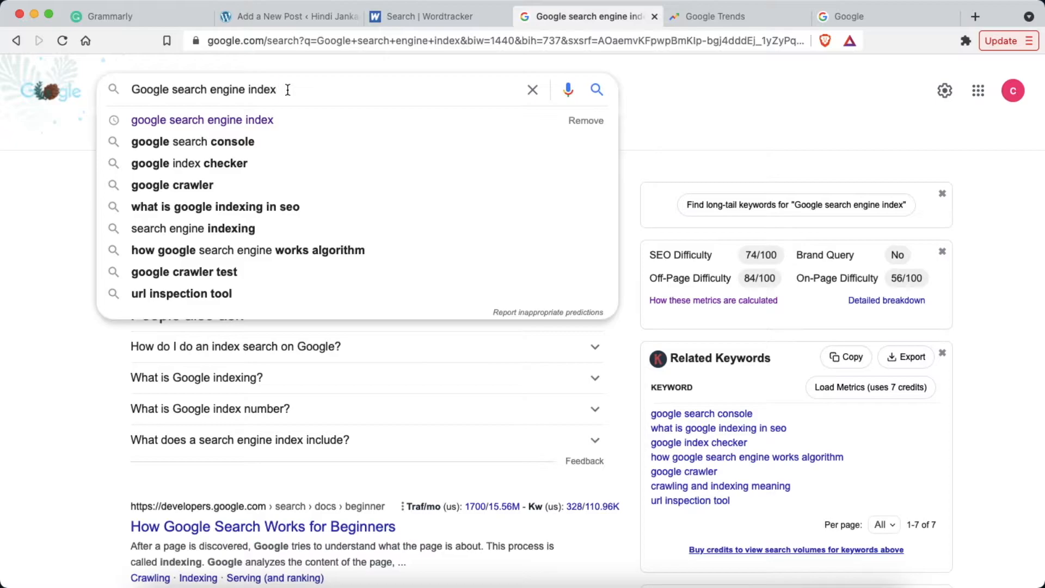
{"action": "triple_click", "coordinate": [288, 90]}
{"action": "key", "text": "super+c"}
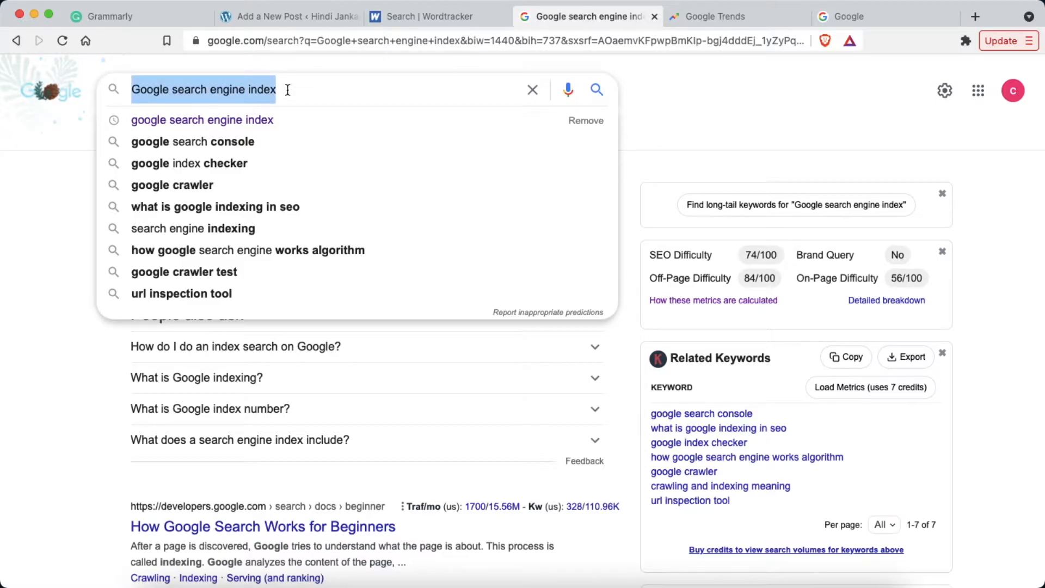
{"action": "left_click", "coordinate": [420, 18]}
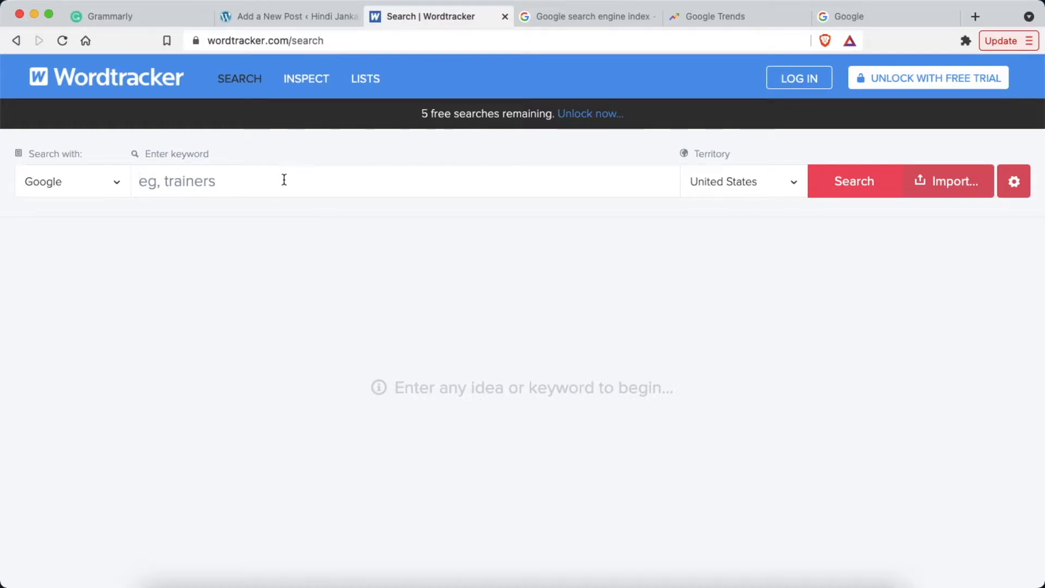
{"action": "left_click", "coordinate": [158, 183]}
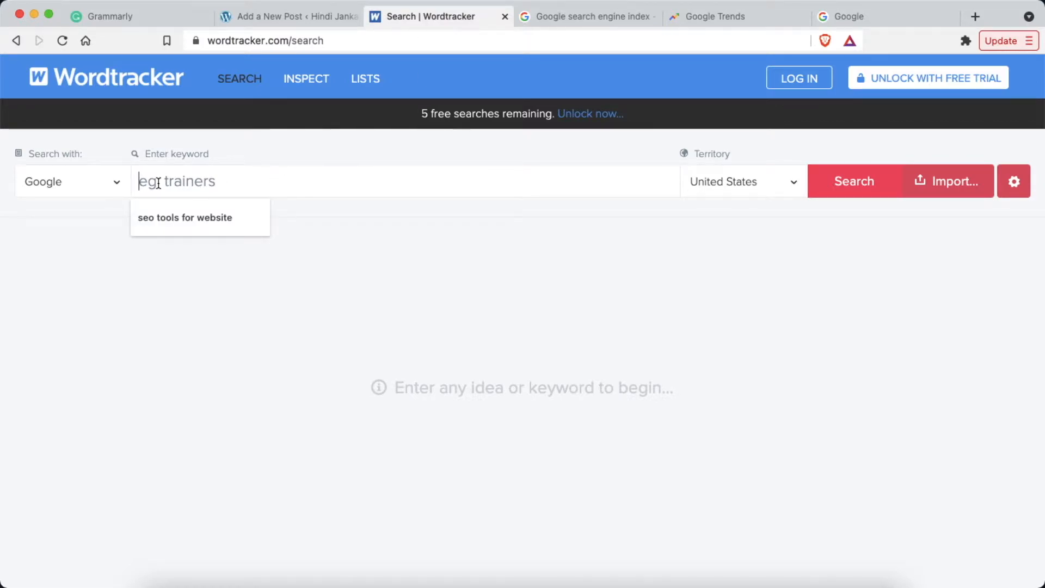
{"action": "key", "text": "super+v"}
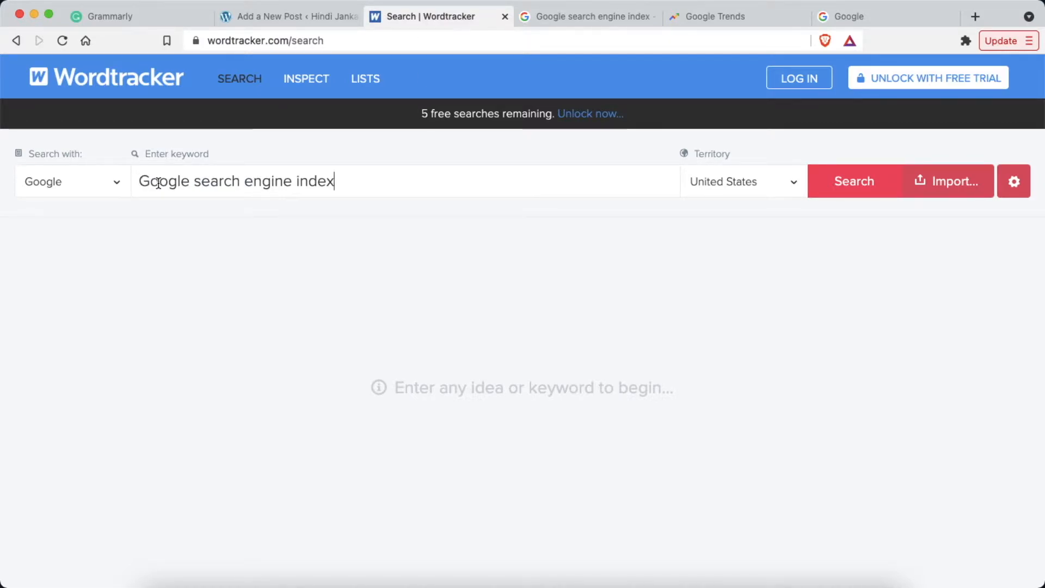
Step: Run the Wordtracker keyword search with Google as the source and India as the territory
{"action": "left_click", "coordinate": [110, 186]}
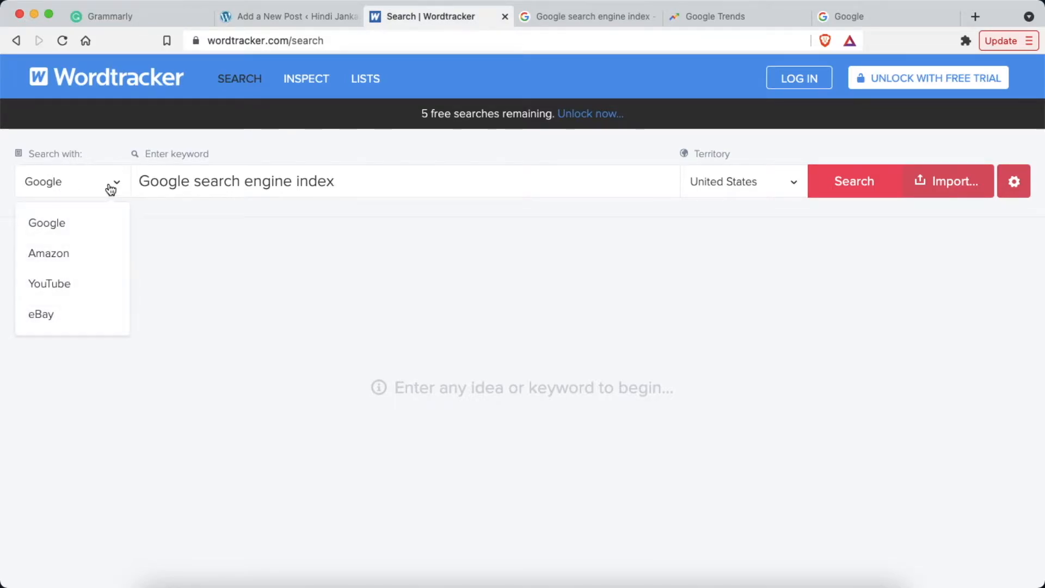
{"action": "left_click", "coordinate": [47, 227]}
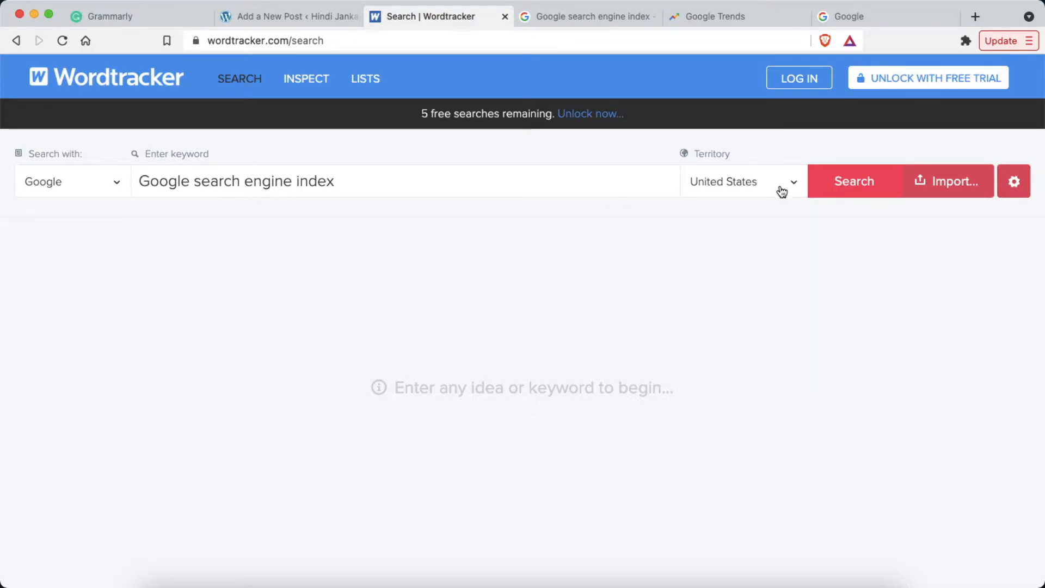
{"action": "left_click", "coordinate": [781, 191]}
{"action": "scroll", "coordinate": [748, 388], "scroll_direction": "down", "scroll_amount": 3}
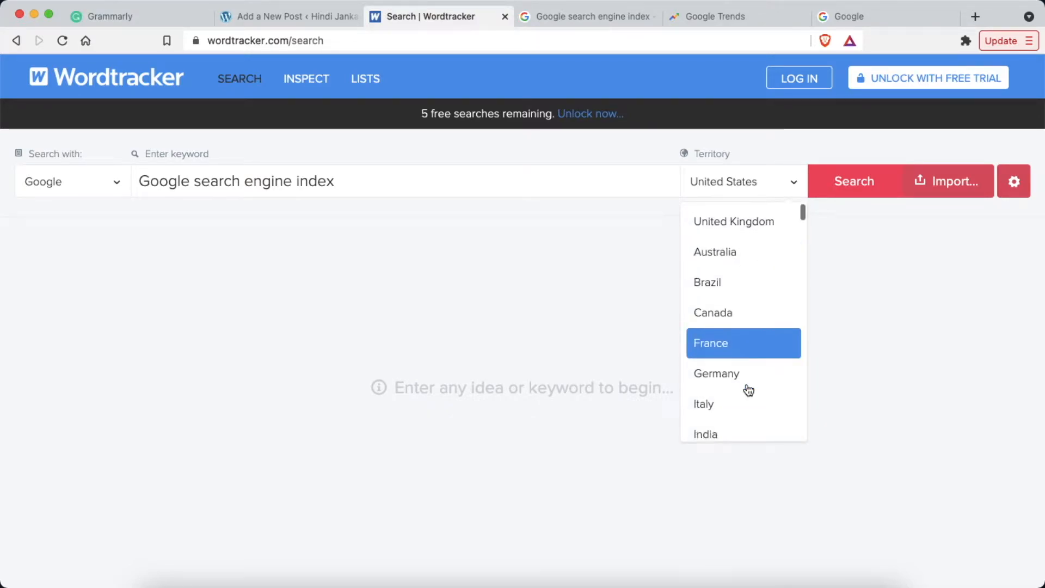
{"action": "left_click", "coordinate": [714, 303]}
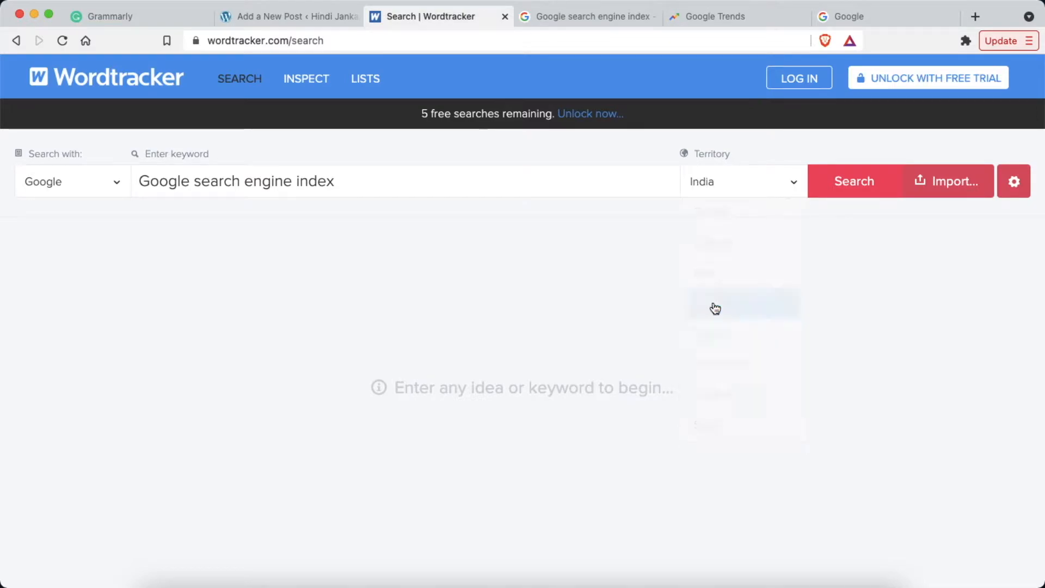
{"action": "left_click", "coordinate": [853, 188]}
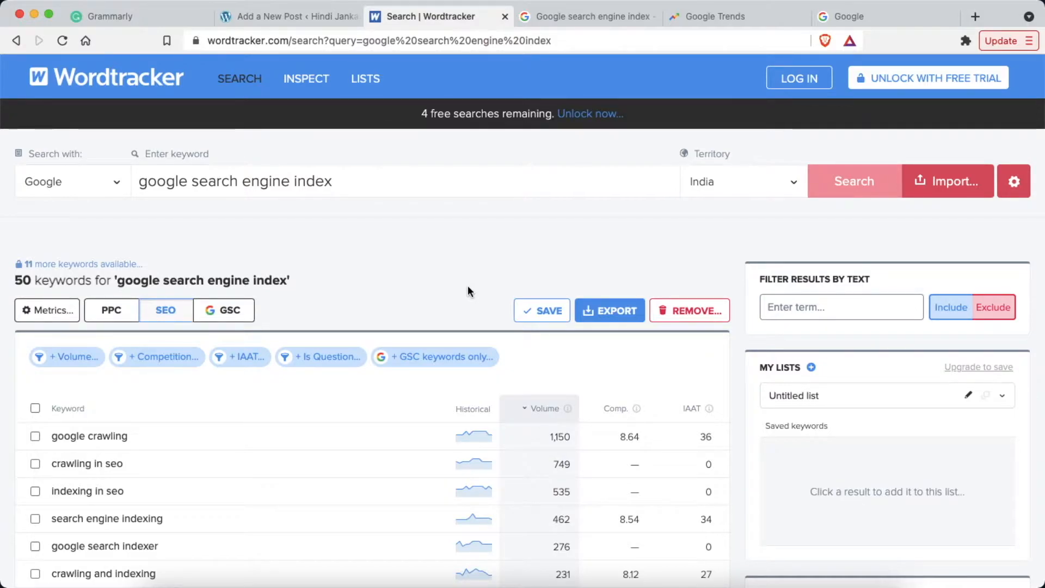
Step: Review the Wordtracker keywords and their volumes, then return to the "Google search engine index" results
{"action": "scroll", "coordinate": [383, 442], "scroll_direction": "down", "scroll_amount": 5}
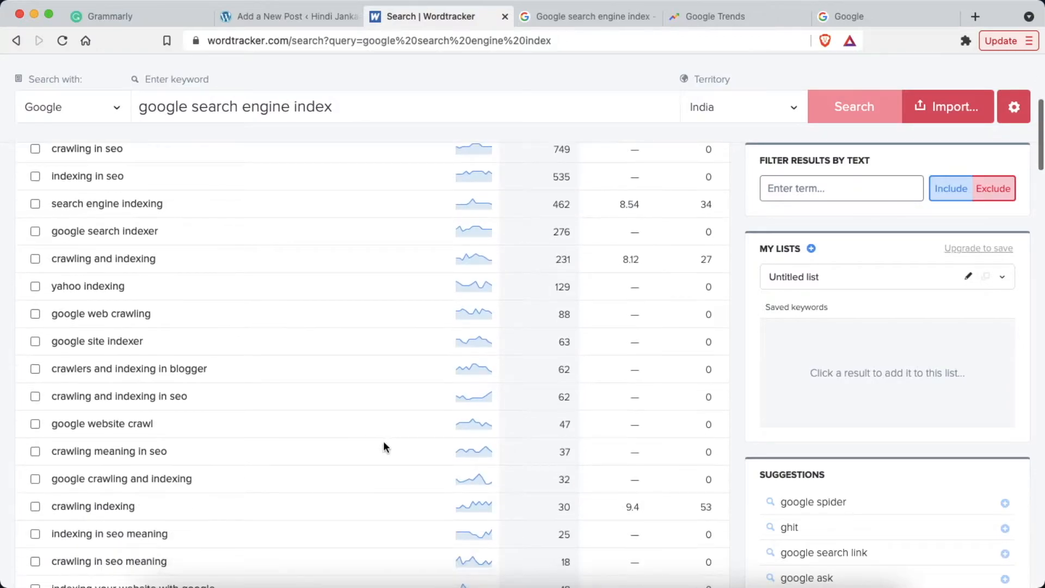
{"action": "scroll", "coordinate": [384, 441], "scroll_direction": "up", "scroll_amount": 6}
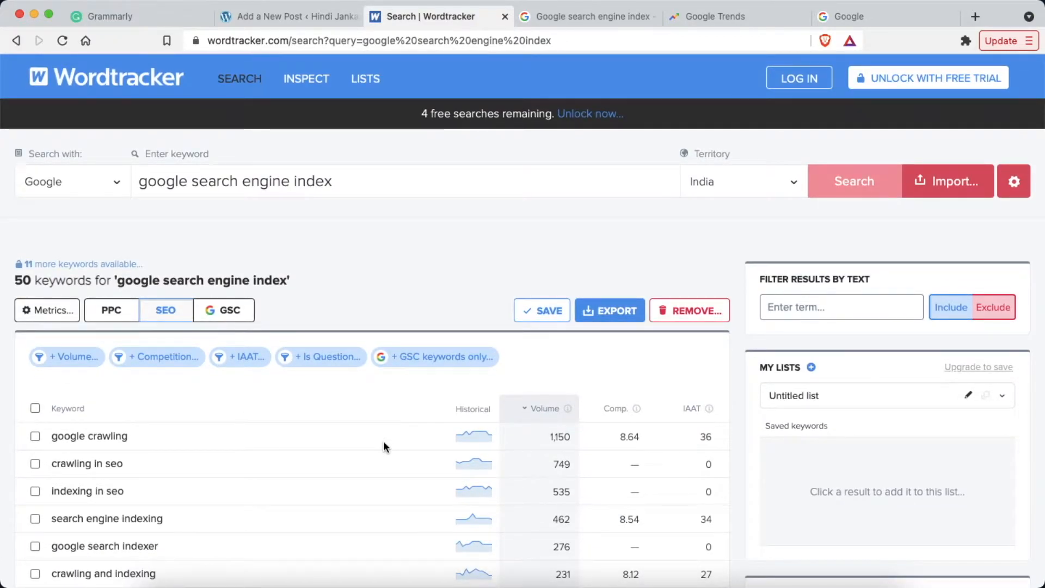
{"action": "left_click", "coordinate": [579, 15]}
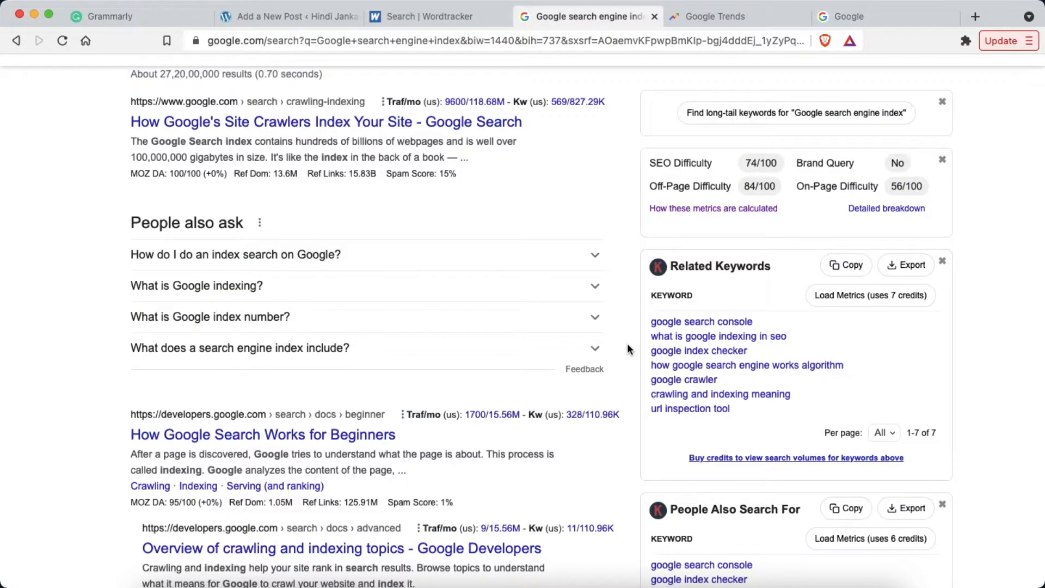
Step: Switch from the Grammarly document to the Hindi Jankaari WordPress dashboard and create a new post
{"action": "left_click", "coordinate": [132, 17]}
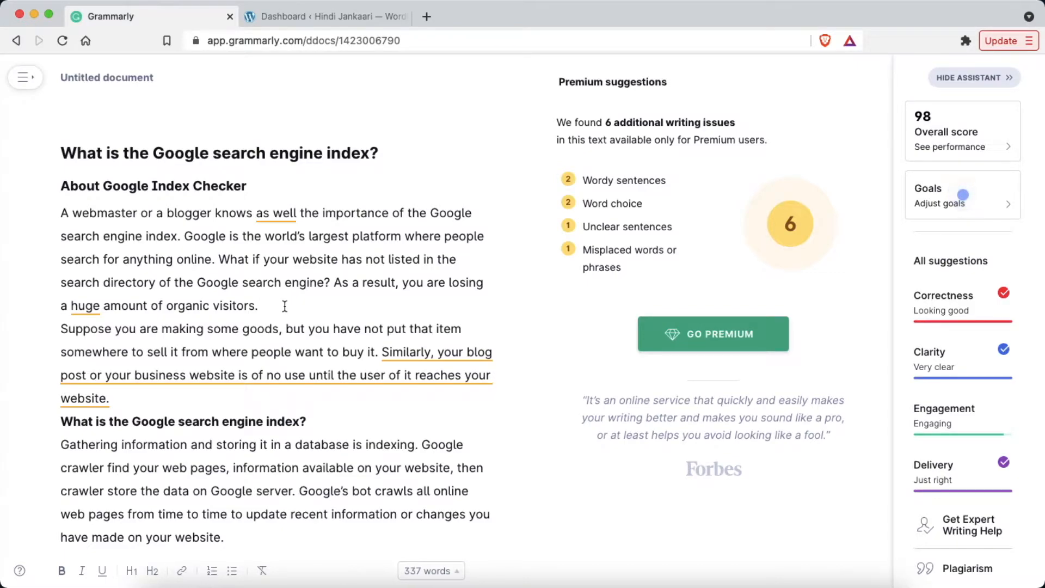
{"action": "left_click", "coordinate": [315, 24]}
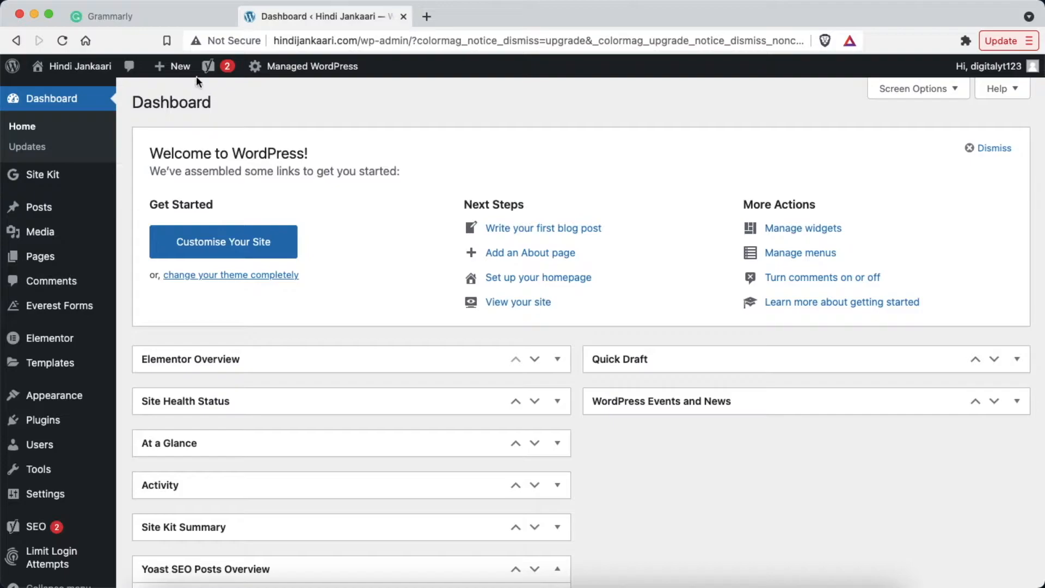
{"action": "mouse_move", "coordinate": [173, 67]}
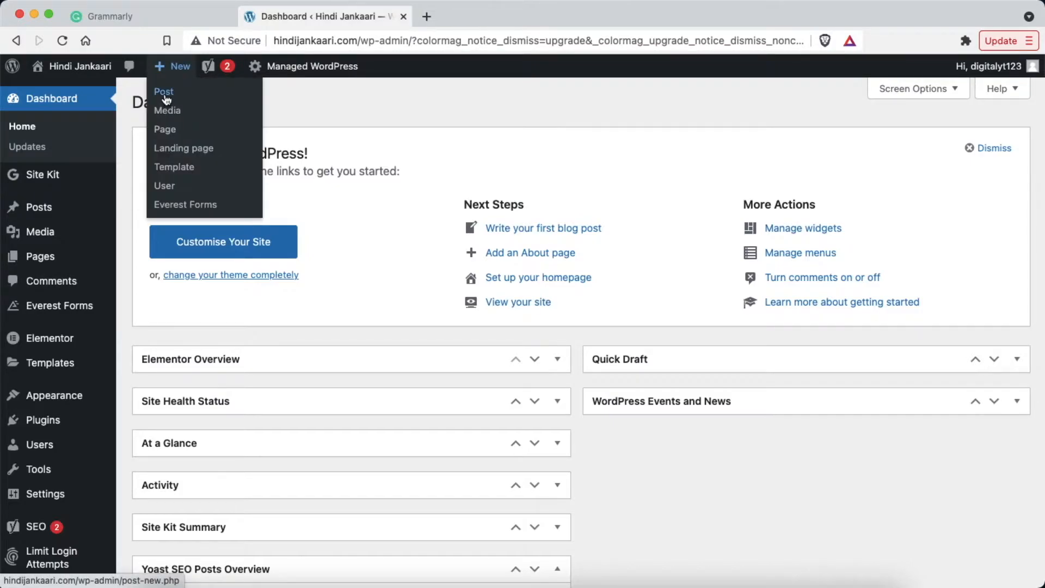
{"action": "left_click", "coordinate": [164, 93]}
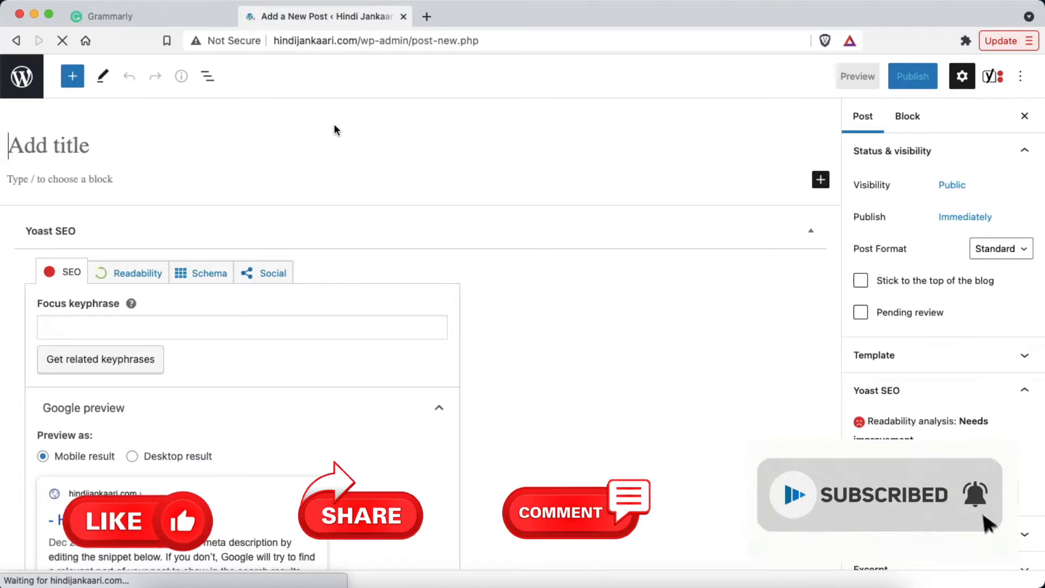
Step: Copy the main heading "What is the Google search engine index?" from the Grammarly document into the WordPress post title
{"action": "left_click", "coordinate": [73, 149]}
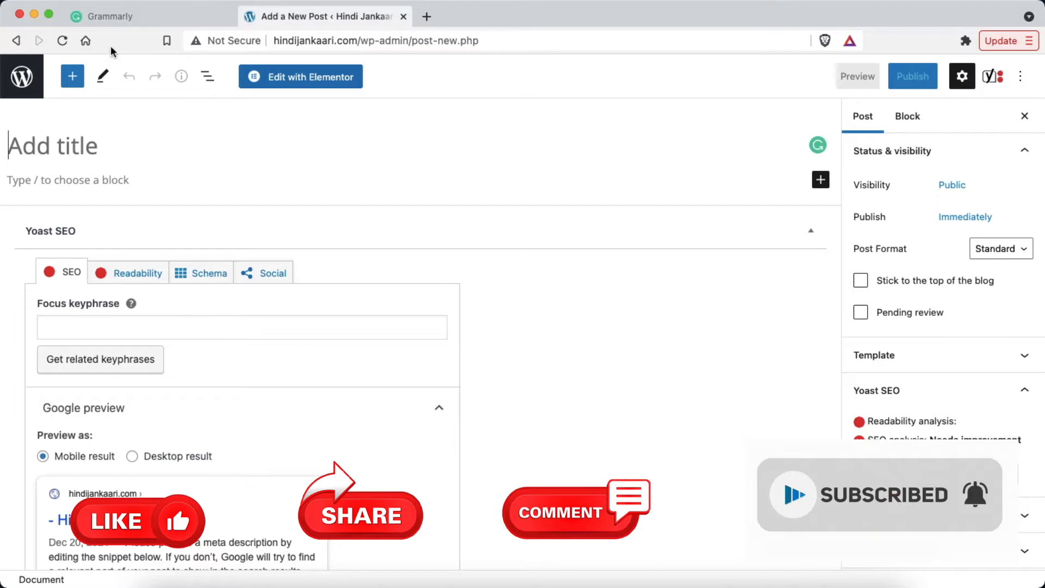
{"action": "left_click", "coordinate": [133, 17]}
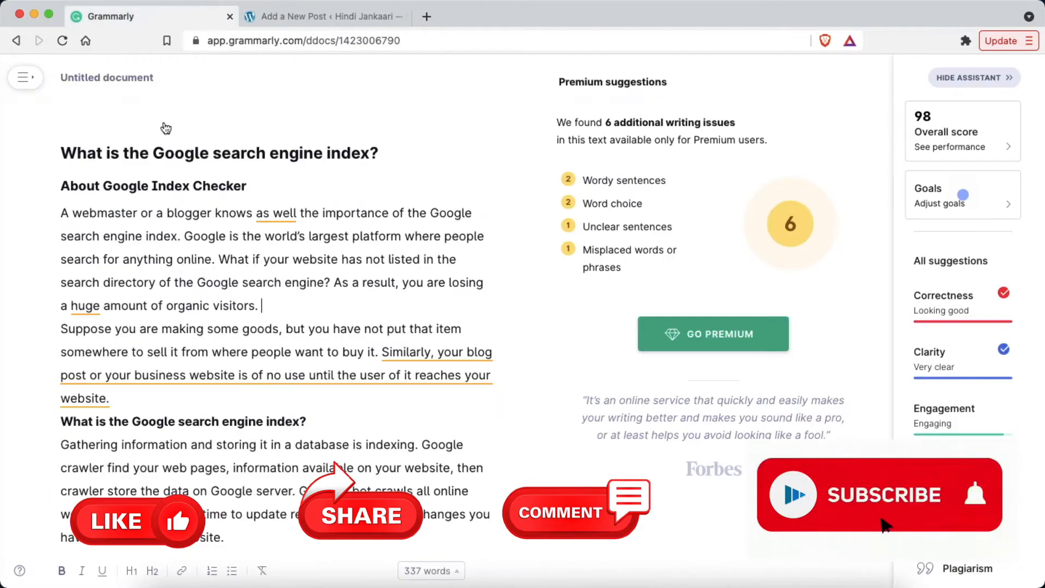
{"action": "triple_click", "coordinate": [172, 153]}
{"action": "key", "text": "super+c"}
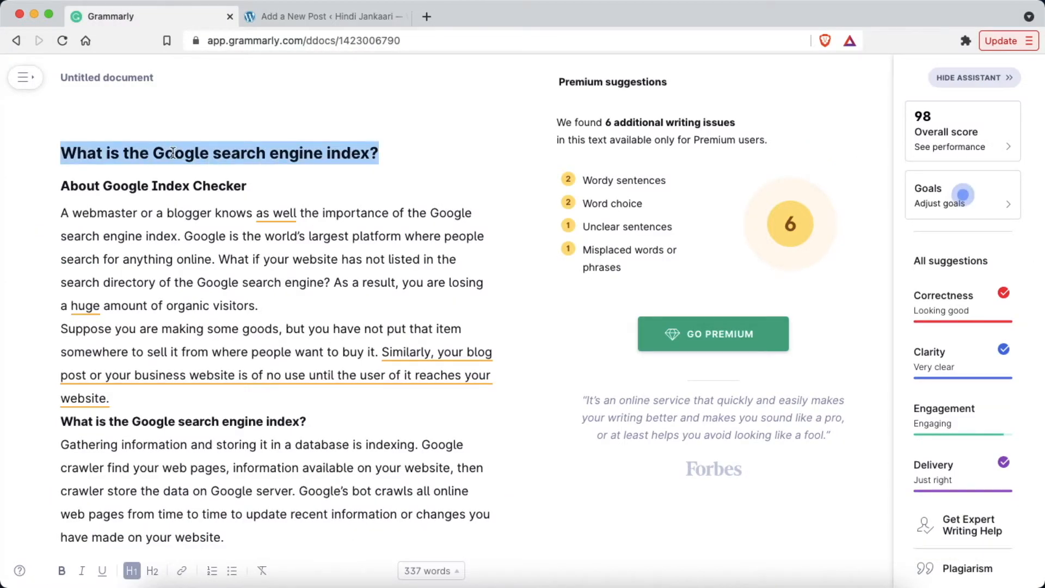
{"action": "left_click", "coordinate": [313, 15]}
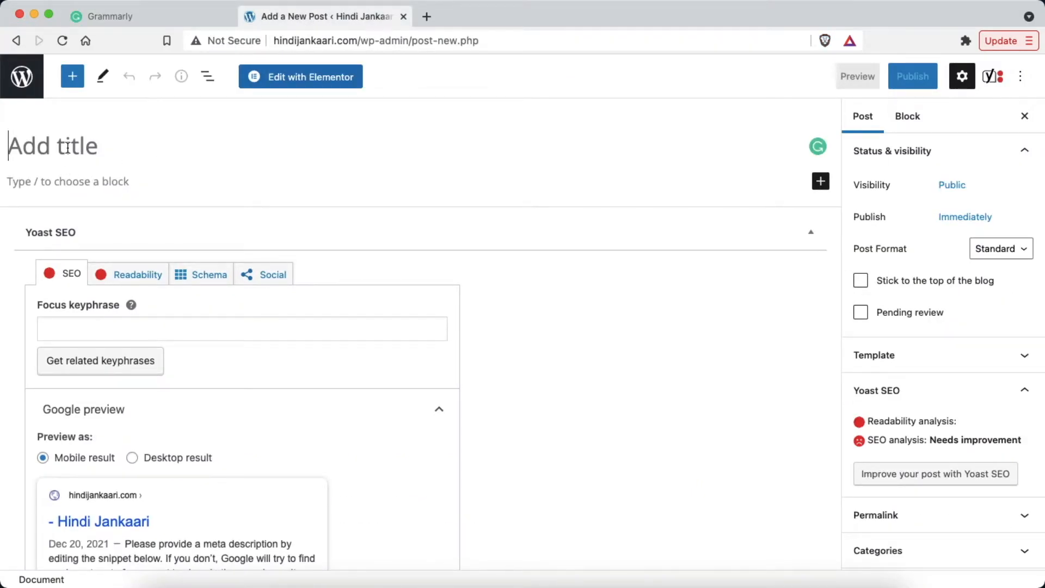
{"action": "key", "text": "super+v"}
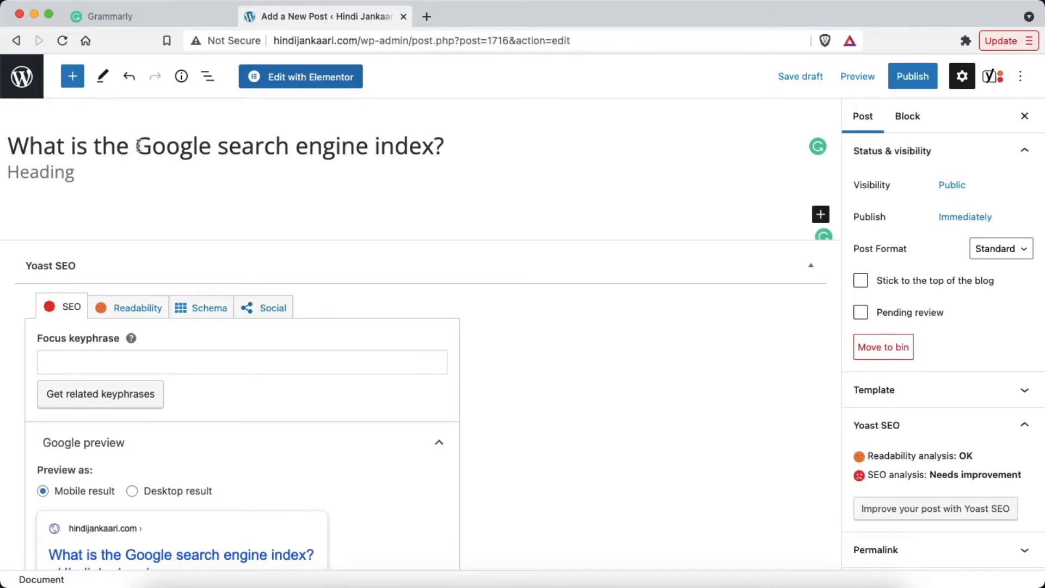
{"action": "left_click_drag", "start_coordinate": [137, 146], "coordinate": [431, 147]}
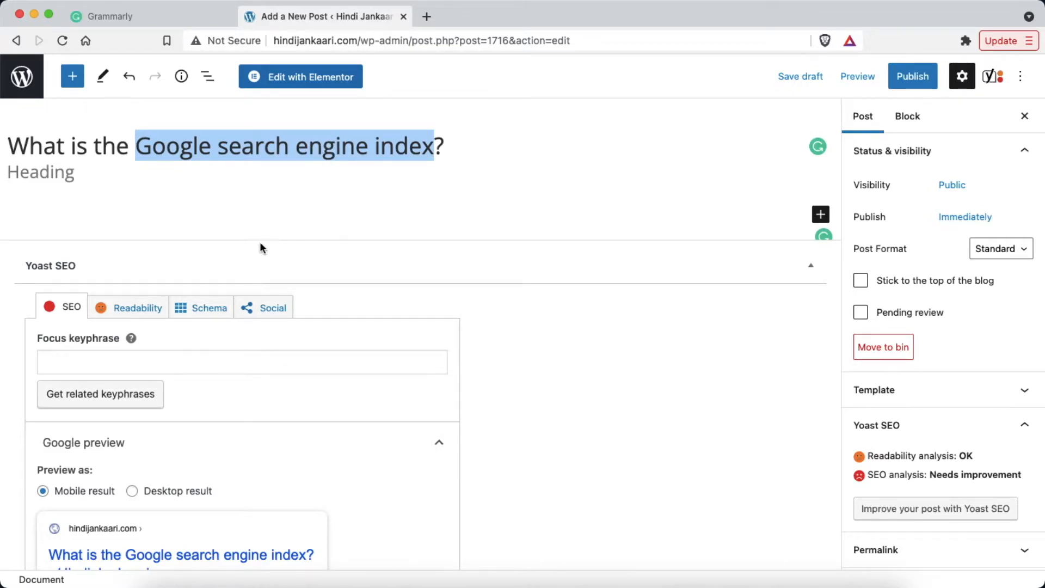
{"action": "left_click", "coordinate": [308, 153]}
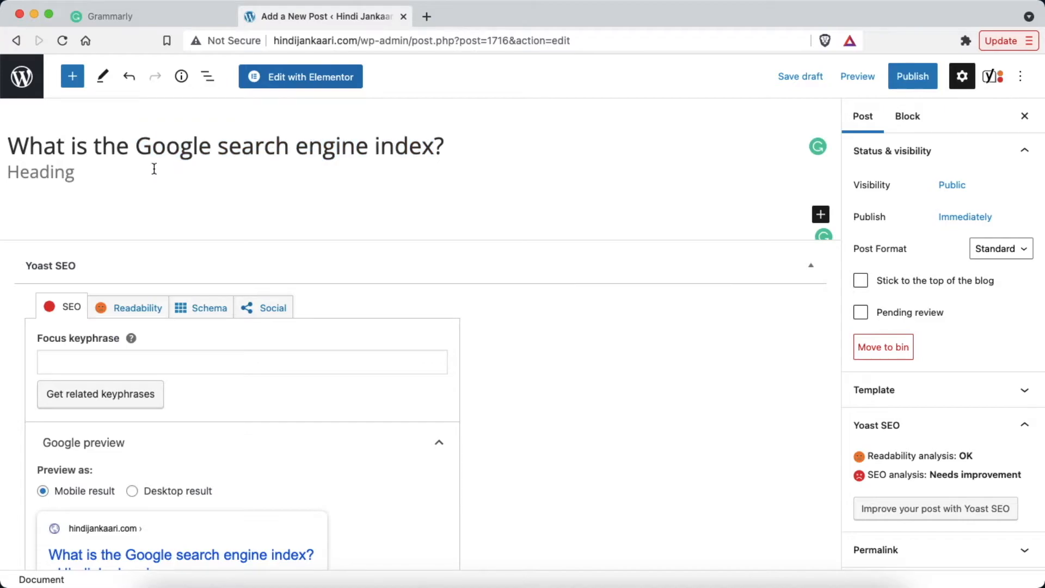
Step: Copy the subheading "About Google Index Checker" from Grammarly into the heading block below the post title
{"action": "left_click", "coordinate": [38, 175]}
{"action": "left_click", "coordinate": [109, 17]}
{"action": "triple_click", "coordinate": [127, 186]}
{"action": "key", "text": "super+c"}
{"action": "left_click", "coordinate": [326, 17]}
{"action": "key", "text": "super+v"}
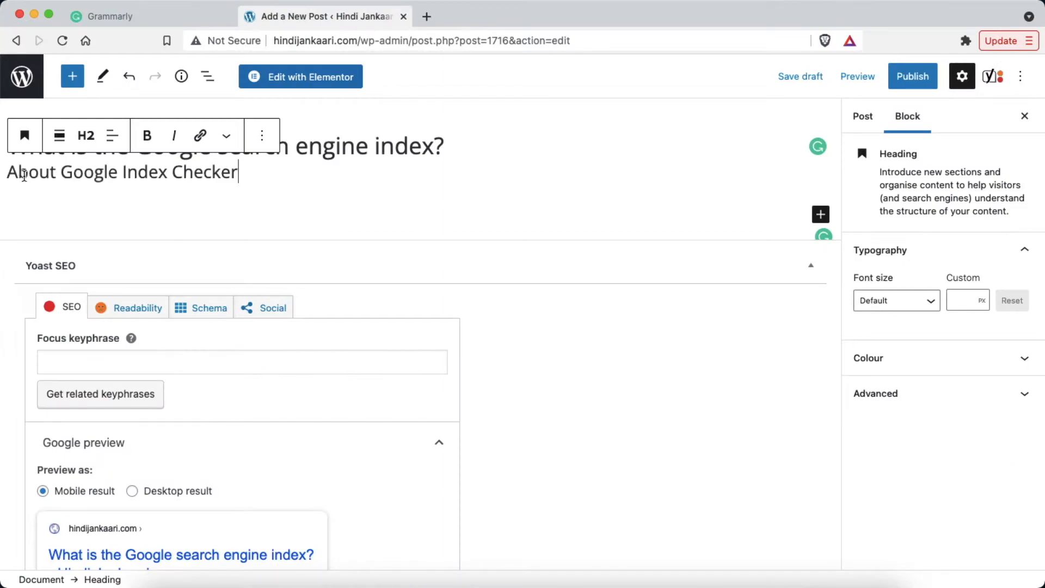
Step: Copy the two introductory paragraphs from Grammarly below the "About Google Index Checker" heading and separate them with a blank line
{"action": "key", "text": "Return"}
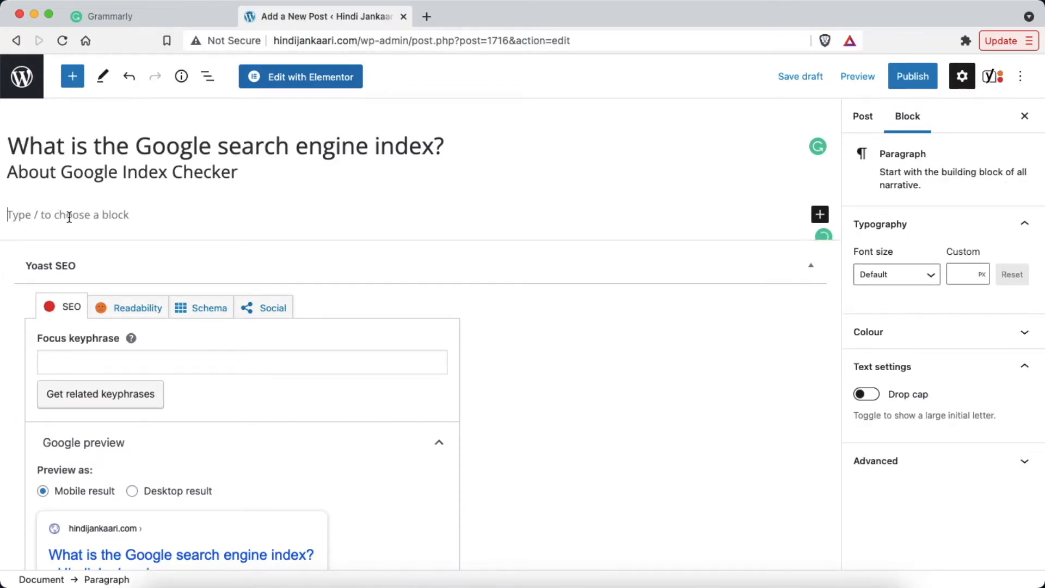
{"action": "left_click", "coordinate": [136, 15]}
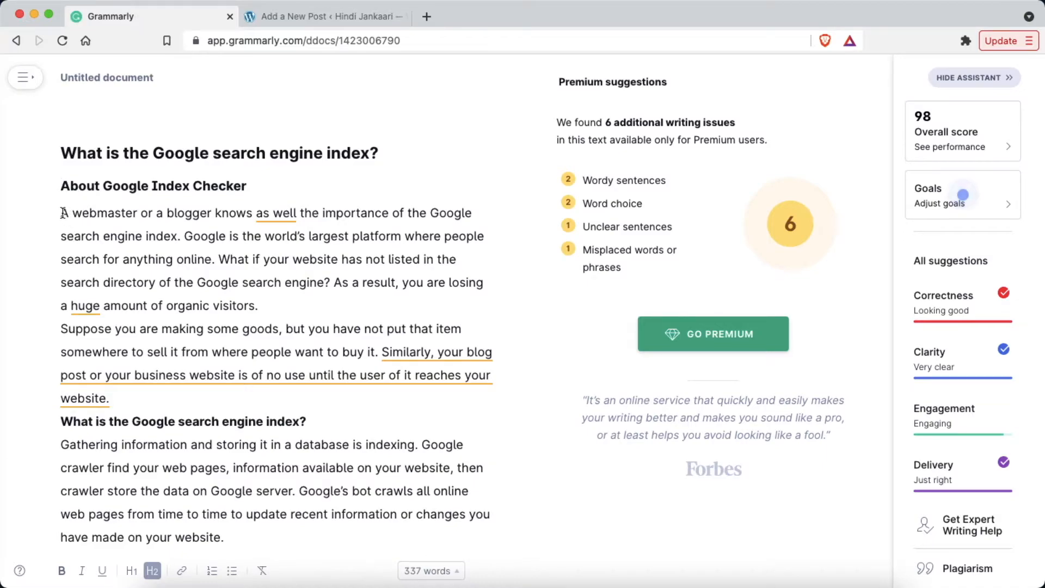
{"action": "left_click_drag", "start_coordinate": [64, 213], "coordinate": [179, 401]}
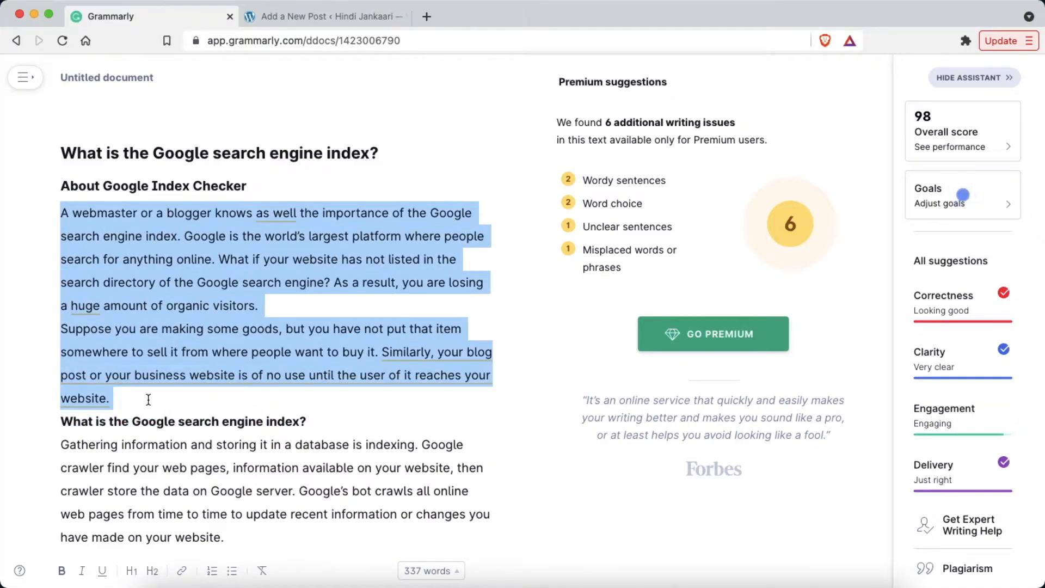
{"action": "key", "text": "ctrl+Tab"}
{"action": "left_click", "coordinate": [42, 215]}
{"action": "key", "text": "super+v"}
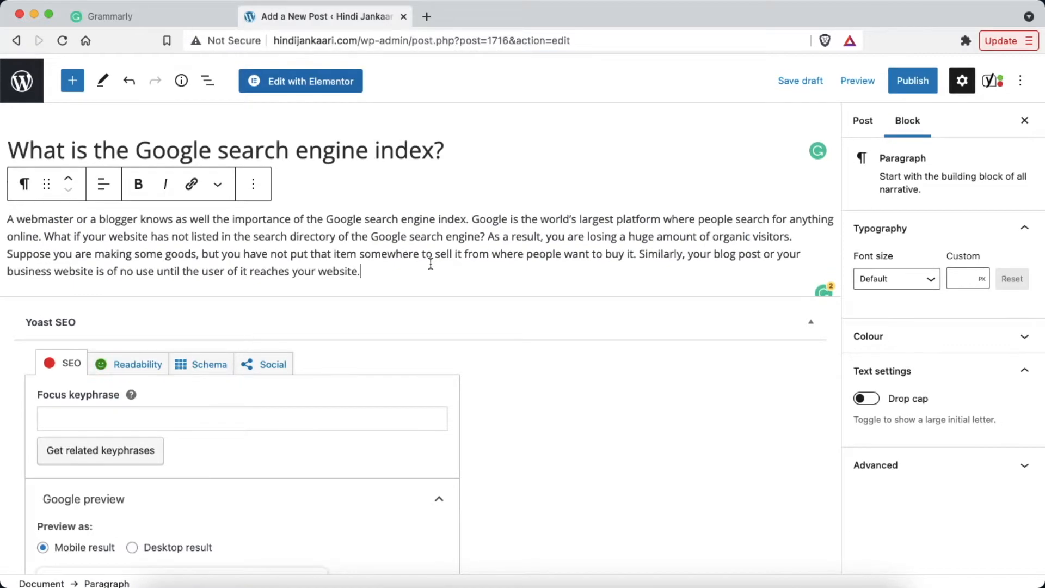
{"action": "left_click", "coordinate": [796, 235]}
{"action": "key", "text": "Return"}
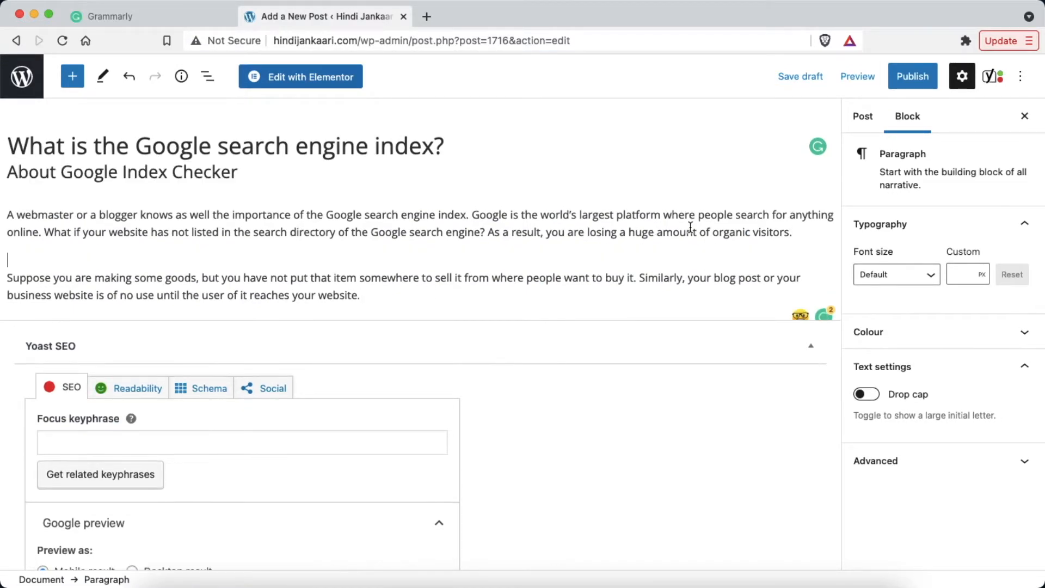
Step: Copy the rest of the Grammarly article, starting at the "What is the Google search engine index?" section, into a new block after the introduction
{"action": "left_click", "coordinate": [381, 298]}
{"action": "key", "text": "Return"}
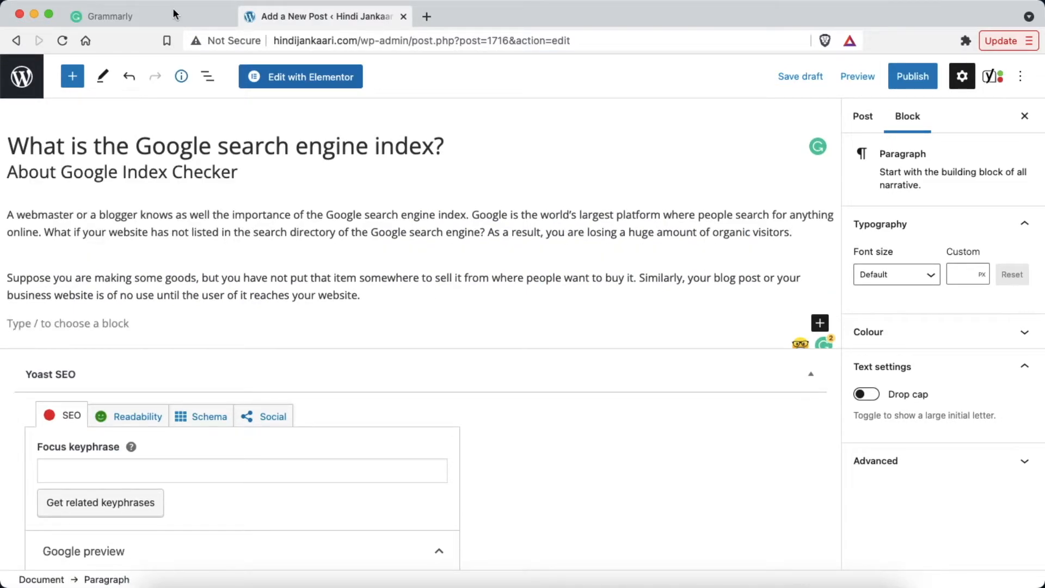
{"action": "left_click", "coordinate": [131, 19]}
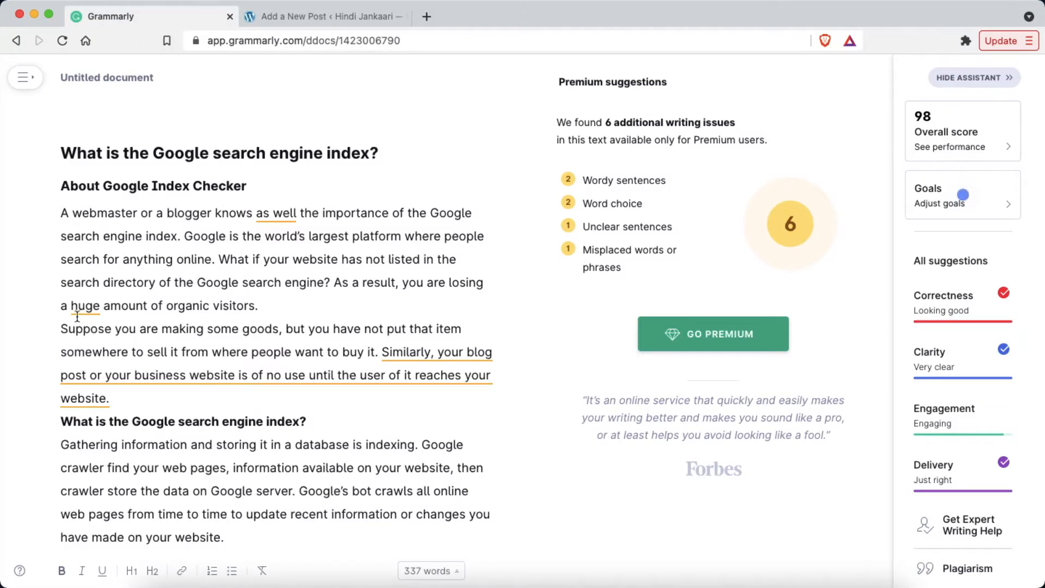
{"action": "scroll", "coordinate": [111, 395], "scroll_direction": "down", "scroll_amount": 2}
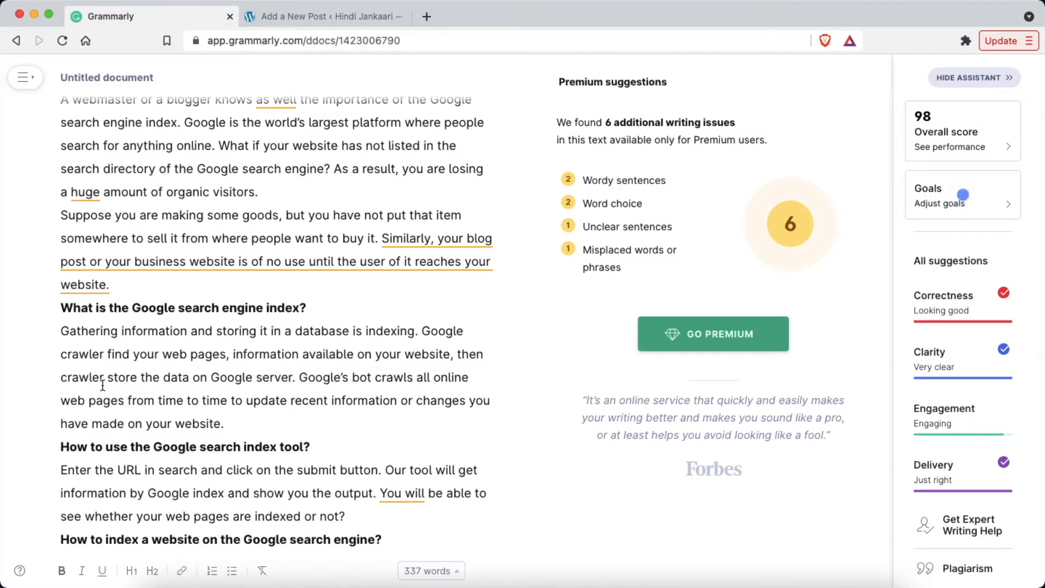
{"action": "left_click_drag", "start_coordinate": [62, 308], "coordinate": [316, 366]}
{"action": "key", "text": "ctrl+c"}
{"action": "left_click", "coordinate": [321, 16]}
{"action": "left_click", "coordinate": [59, 327]}
{"action": "key", "text": "ctrl+v"}
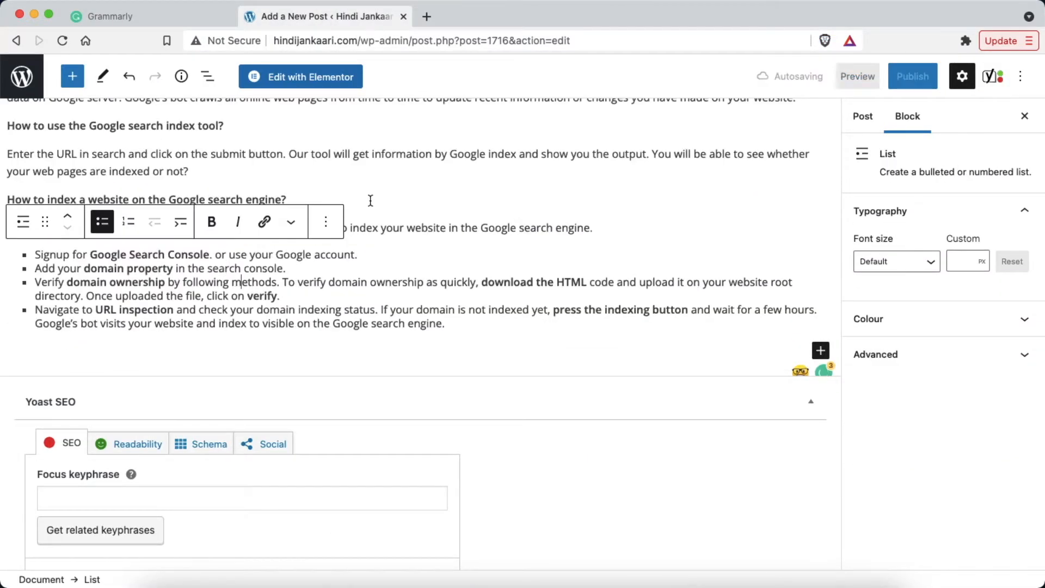
{"action": "left_click", "coordinate": [367, 200]}
{"action": "scroll", "coordinate": [227, 338], "scroll_direction": "up", "scroll_amount": 5}
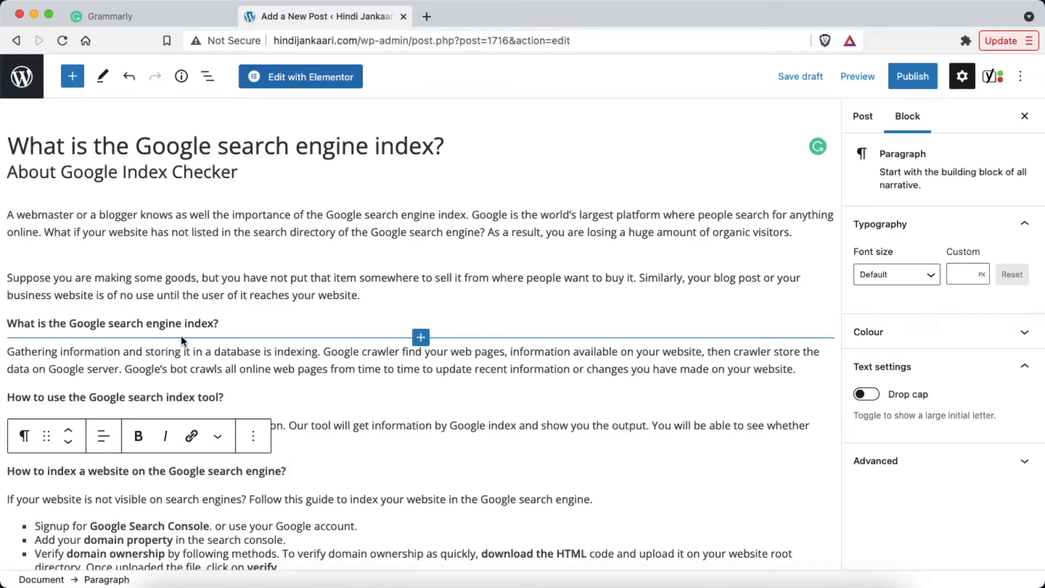
Step: Insert the ColorMag Pro image from the media library below "What is the Google search engine index?" and centre it
{"action": "left_click", "coordinate": [151, 398]}
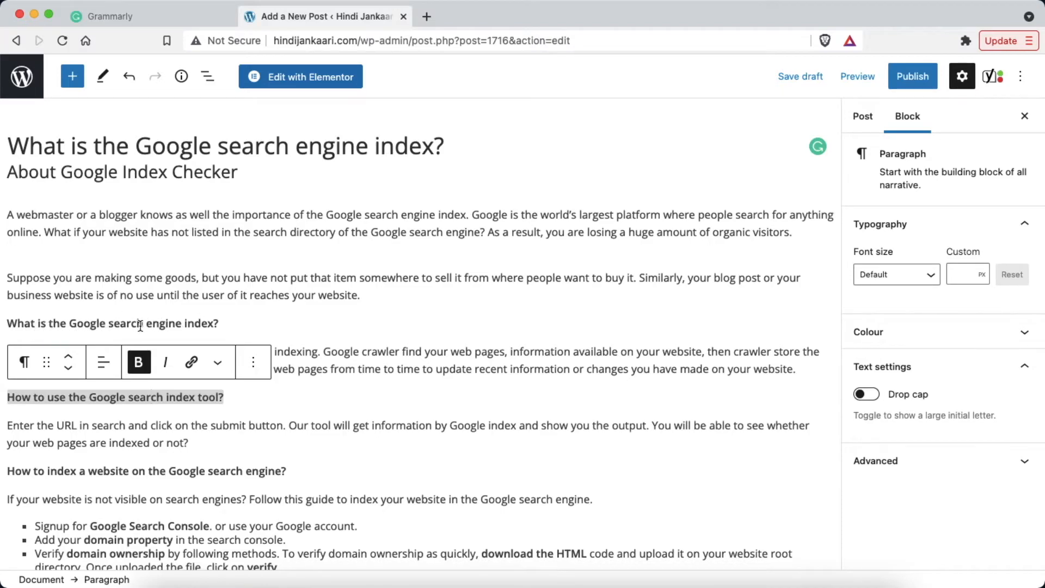
{"action": "left_click", "coordinate": [228, 325]}
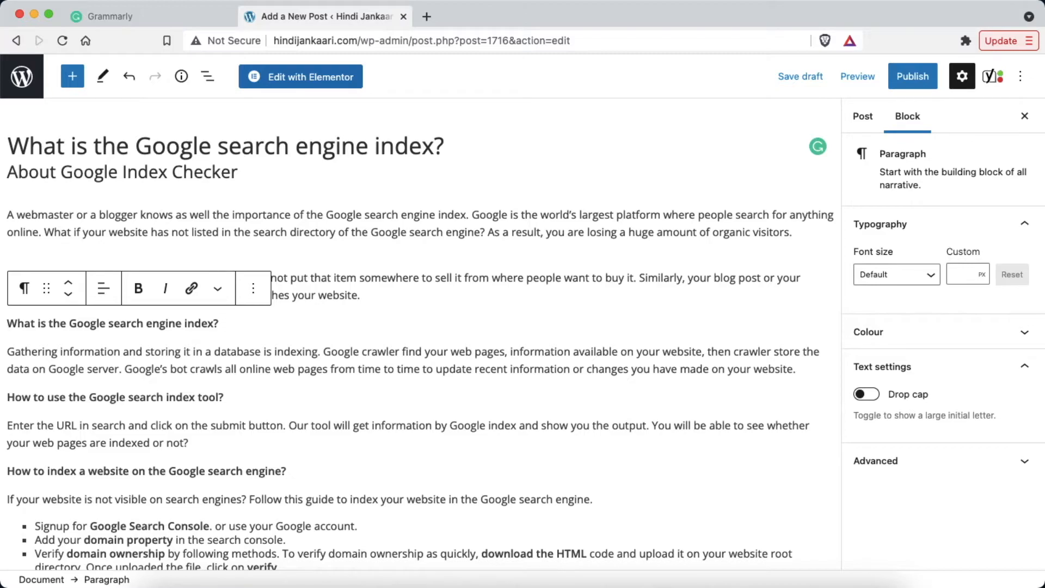
{"action": "key", "text": "Return"}
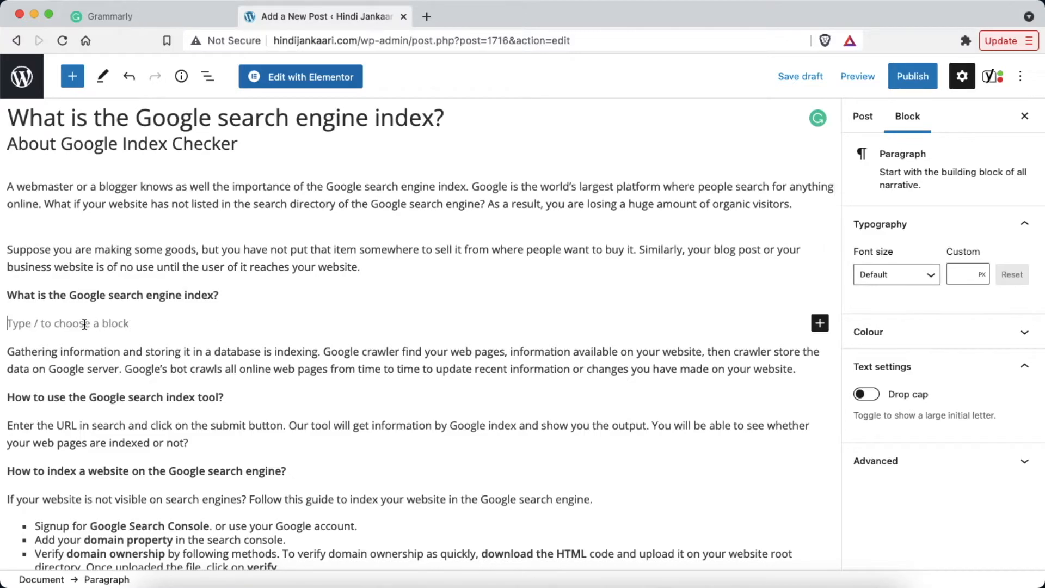
{"action": "left_click", "coordinate": [73, 77]}
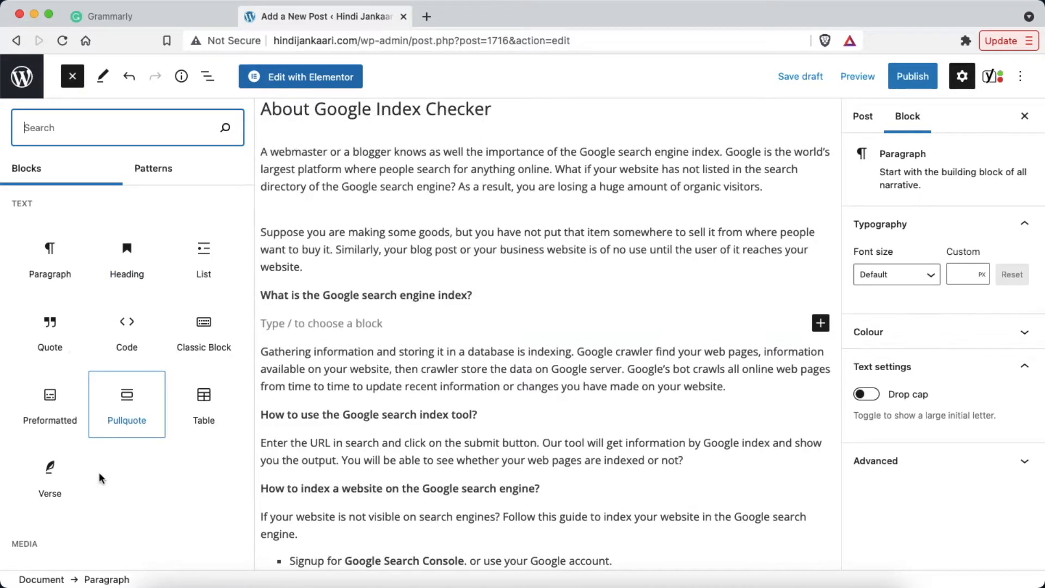
{"action": "scroll", "coordinate": [49, 326], "scroll_direction": "down", "scroll_amount": 5}
{"action": "left_click", "coordinate": [51, 419]}
{"action": "left_click", "coordinate": [370, 424]}
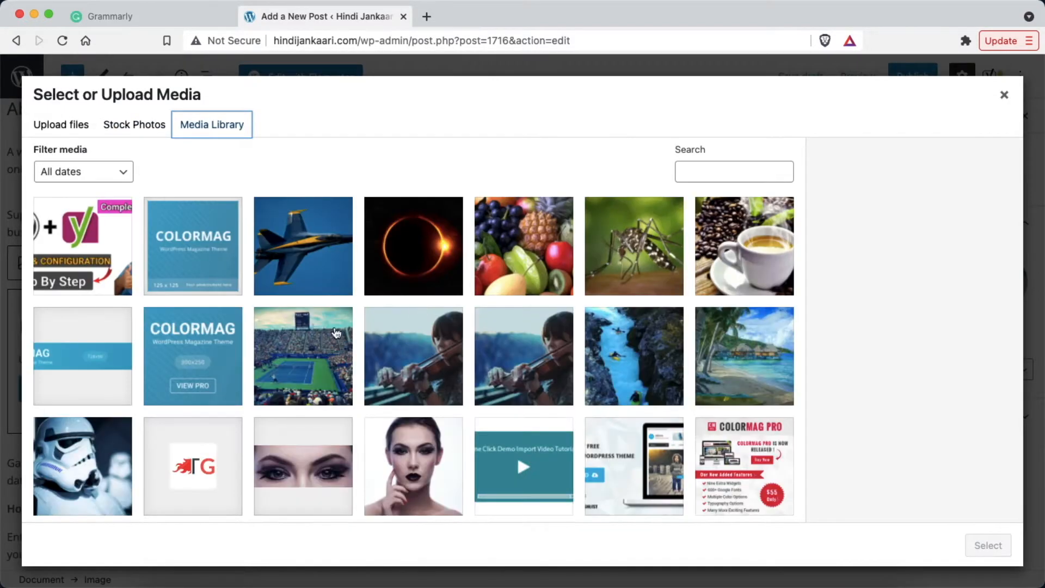
{"action": "left_click", "coordinate": [718, 473]}
{"action": "left_click", "coordinate": [988, 546]}
{"action": "left_click", "coordinate": [112, 124]}
{"action": "left_click", "coordinate": [164, 201]}
Step: Insert the eStore image estore-popup-new-1-1.jpg from the media library below "How to use the Google search index tool?"
{"action": "scroll", "coordinate": [365, 207], "scroll_direction": "down", "scroll_amount": 1}
{"action": "left_click", "coordinate": [233, 356]}
{"action": "key", "text": "Return"}
{"action": "left_click", "coordinate": [72, 76]}
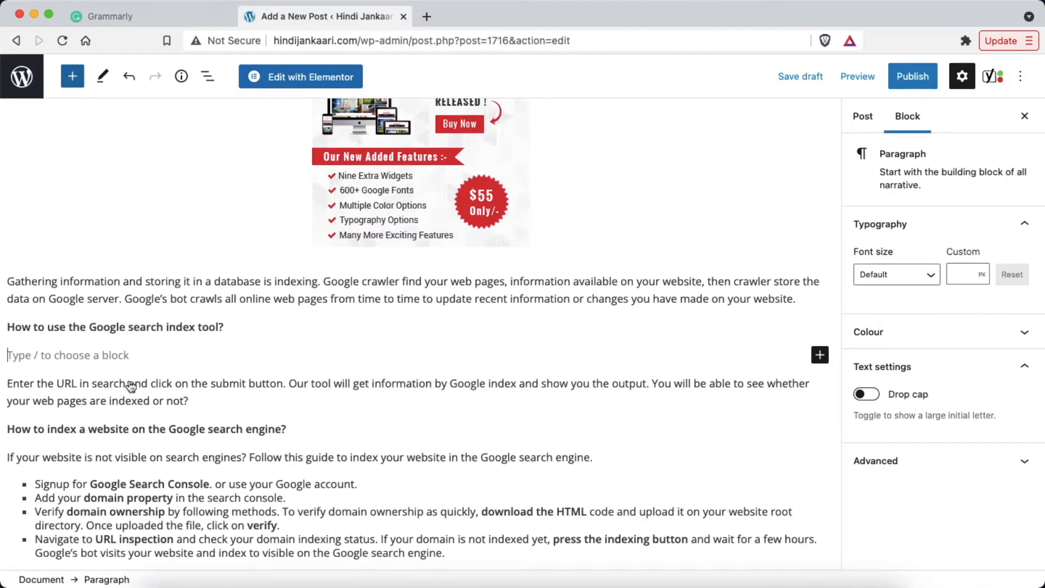
{"action": "scroll", "coordinate": [130, 387], "scroll_direction": "down", "scroll_amount": 5}
{"action": "left_click", "coordinate": [56, 395]}
{"action": "left_click", "coordinate": [363, 456]}
{"action": "scroll", "coordinate": [516, 452], "scroll_direction": "down", "scroll_amount": 3}
{"action": "left_click", "coordinate": [634, 261]}
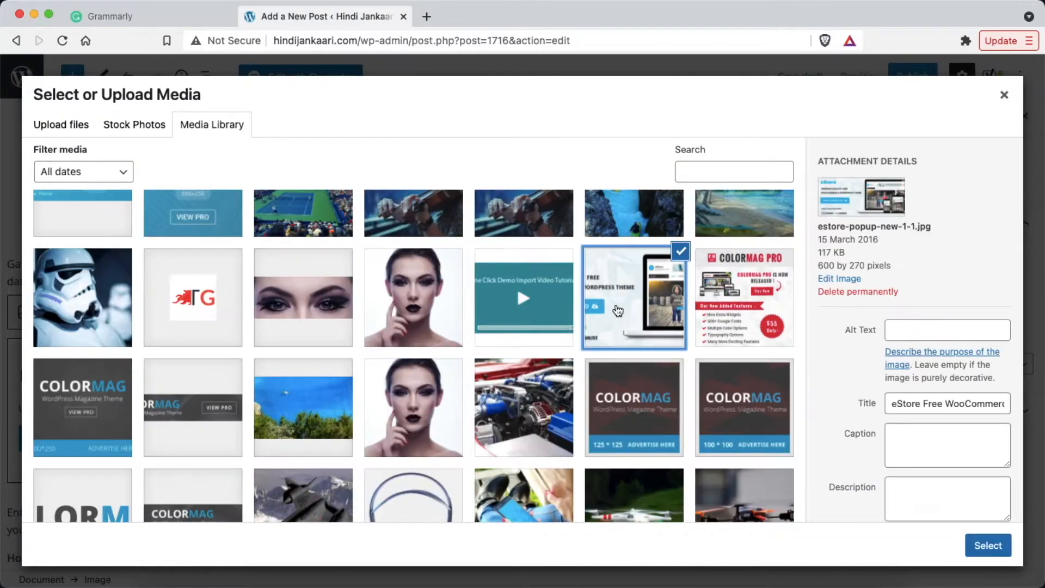
{"action": "left_click", "coordinate": [987, 540]}
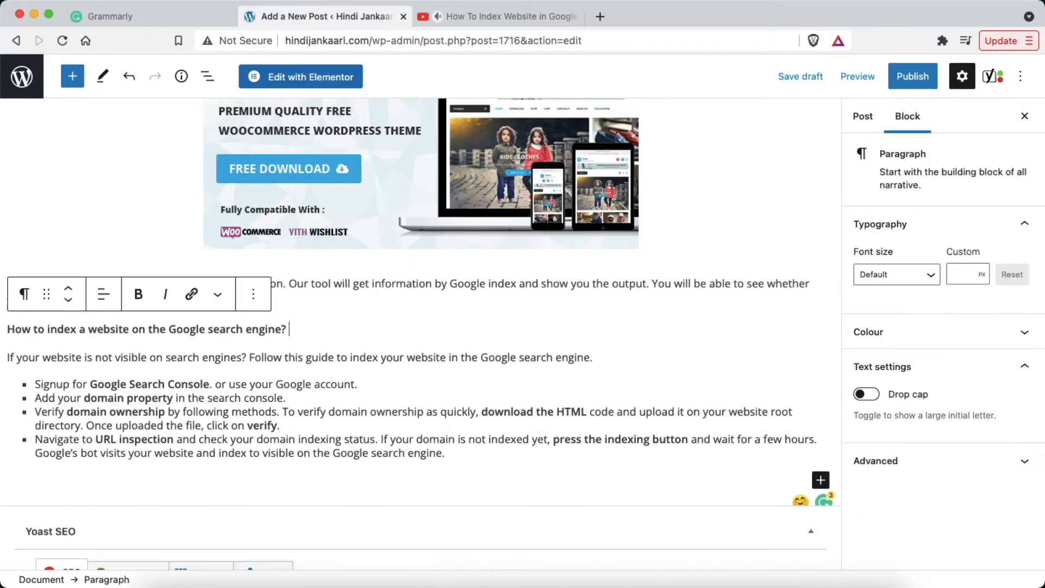
Step: Embed the YouTube video "How To Index Website in Google" by its URL below "How to index a website on the Google search engine?"
{"action": "scroll", "coordinate": [112, 362], "scroll_direction": "down", "scroll_amount": 1}
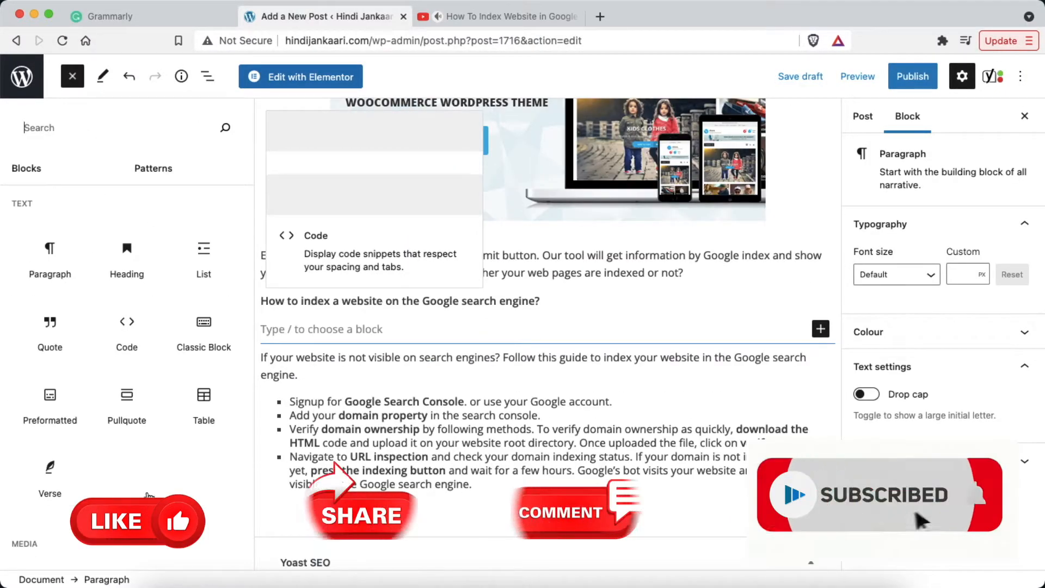
{"action": "scroll", "coordinate": [112, 362], "scroll_direction": "down", "scroll_amount": 10}
{"action": "scroll", "coordinate": [147, 491], "scroll_direction": "down", "scroll_amount": 10}
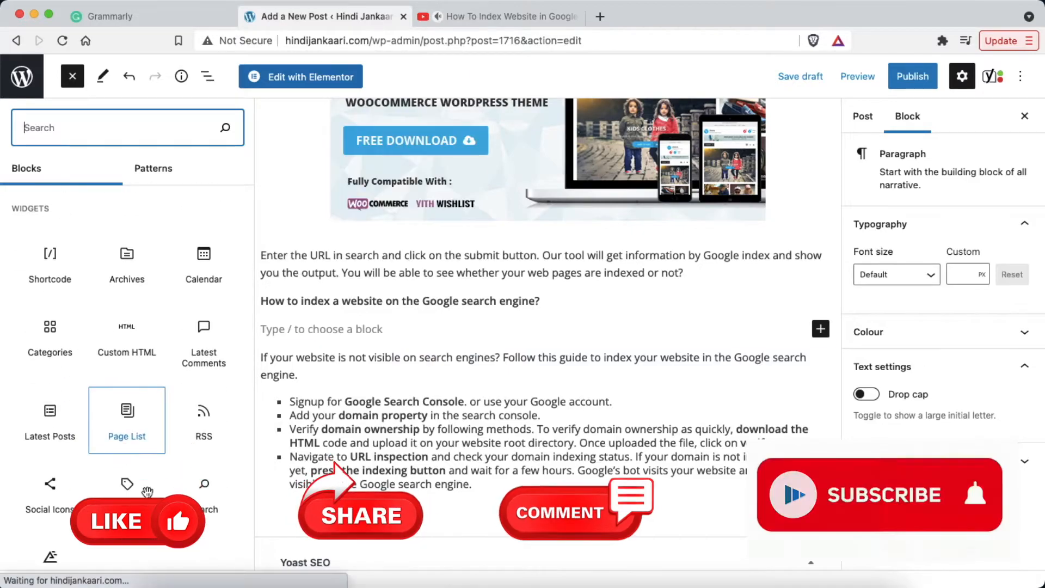
{"action": "scroll", "coordinate": [127, 468], "scroll_direction": "down", "scroll_amount": 5}
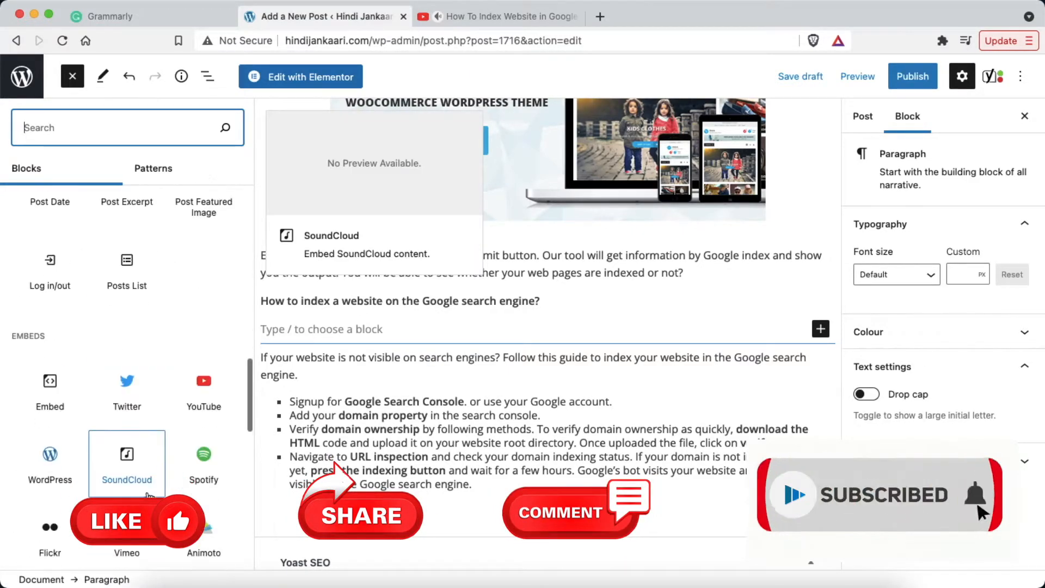
{"action": "left_click", "coordinate": [51, 381]}
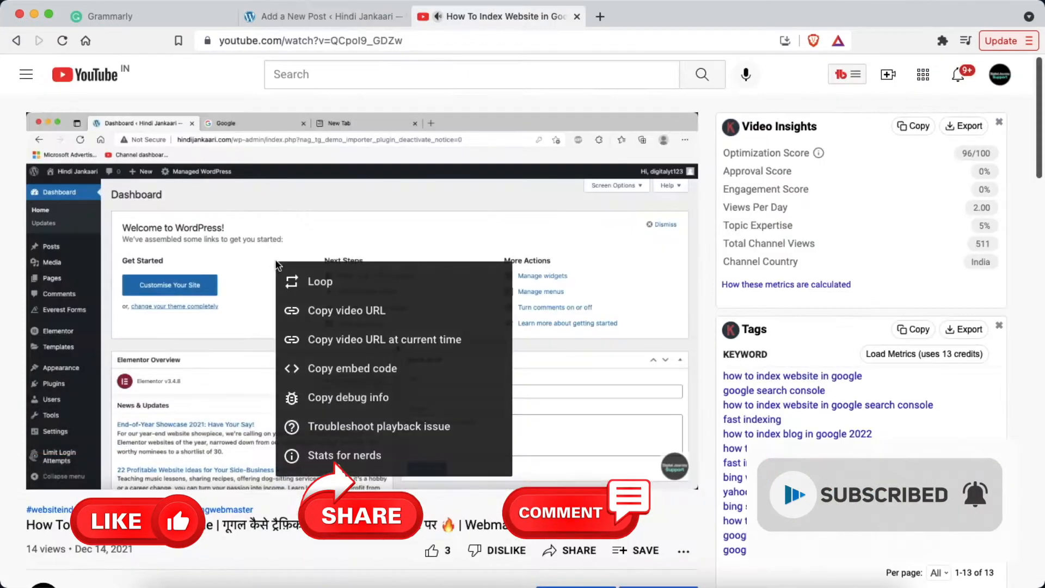
{"action": "left_click", "coordinate": [334, 310]}
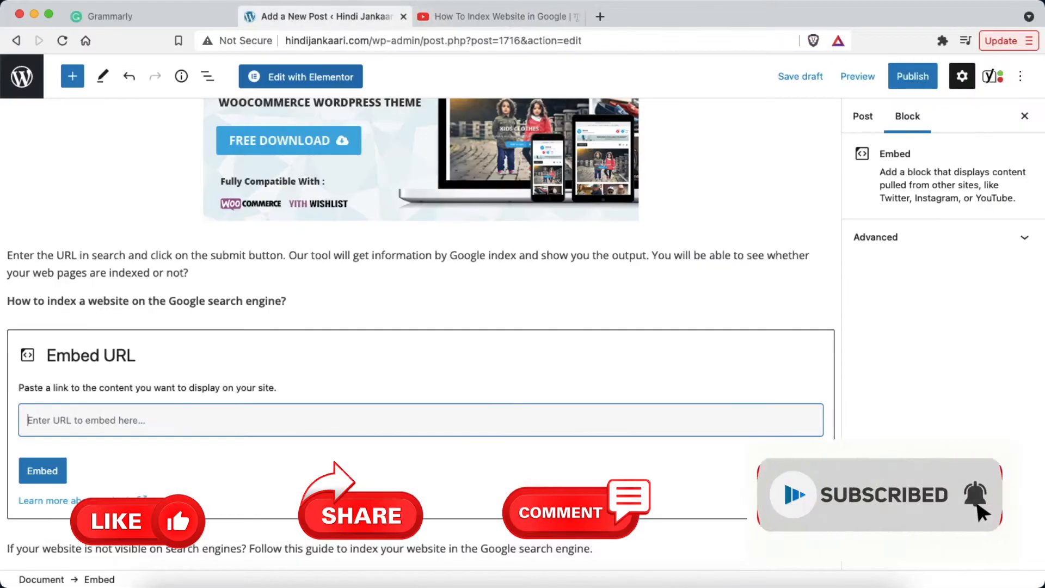
{"action": "key", "text": "super+v"}
{"action": "left_click", "coordinate": [42, 471]}
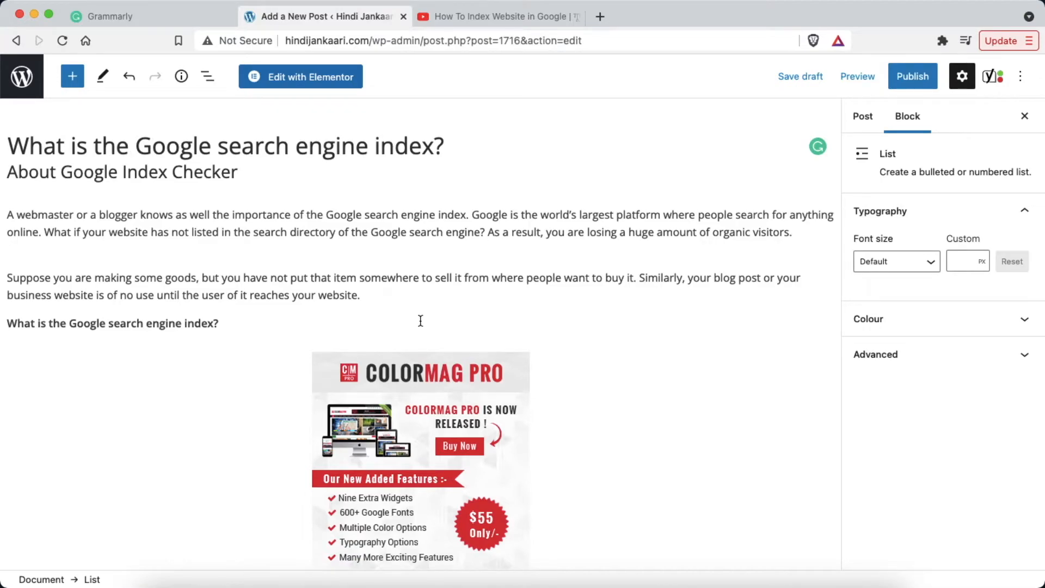
Step: Review the assembled post and examine the improvements listed in the Yoast SEO readability analysis
{"action": "scroll", "coordinate": [420, 321], "scroll_direction": "down", "scroll_amount": 10}
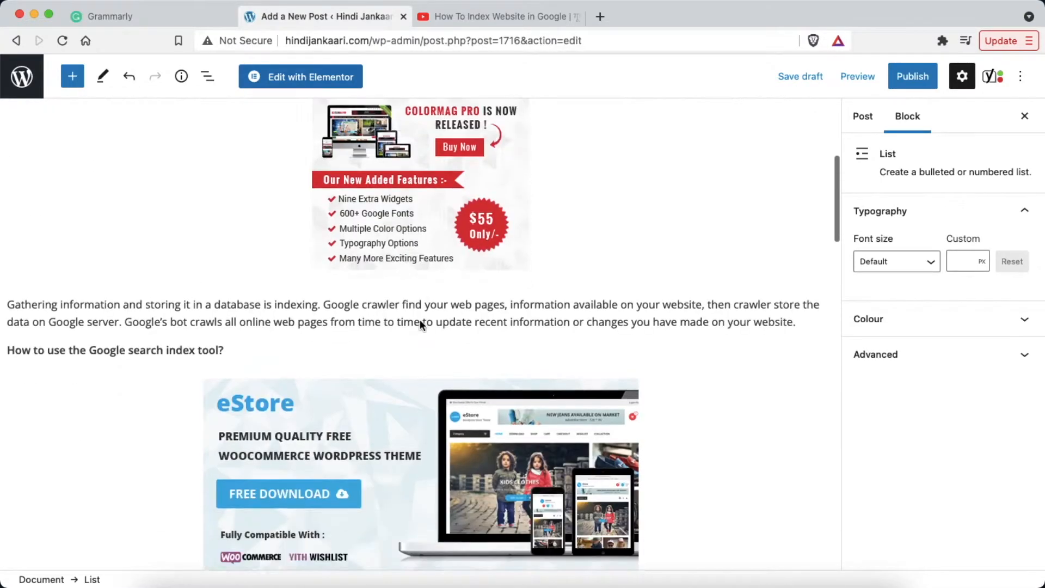
{"action": "scroll", "coordinate": [419, 324], "scroll_direction": "down", "scroll_amount": 12}
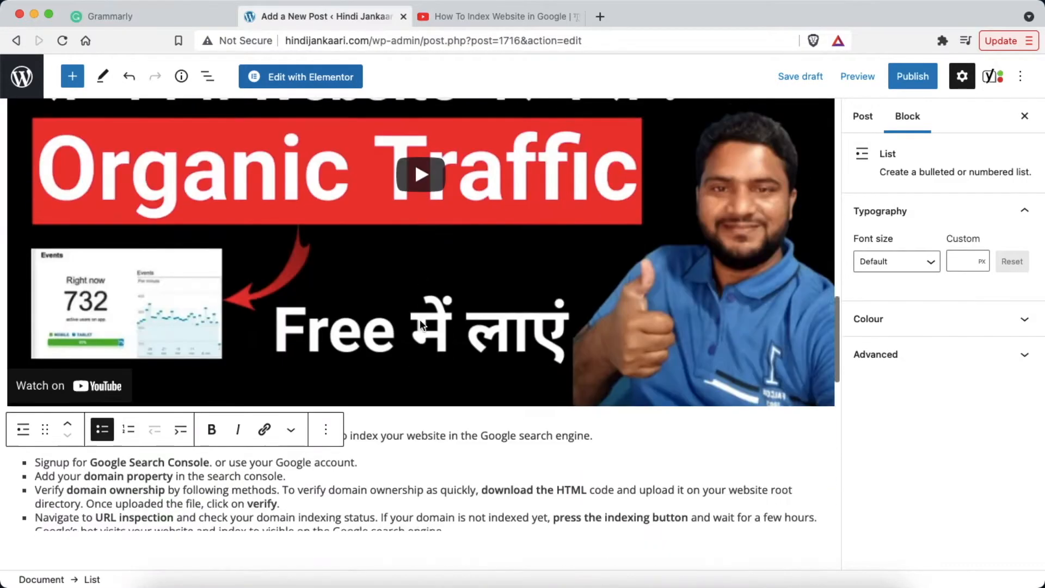
{"action": "scroll", "coordinate": [419, 319], "scroll_direction": "down", "scroll_amount": 5}
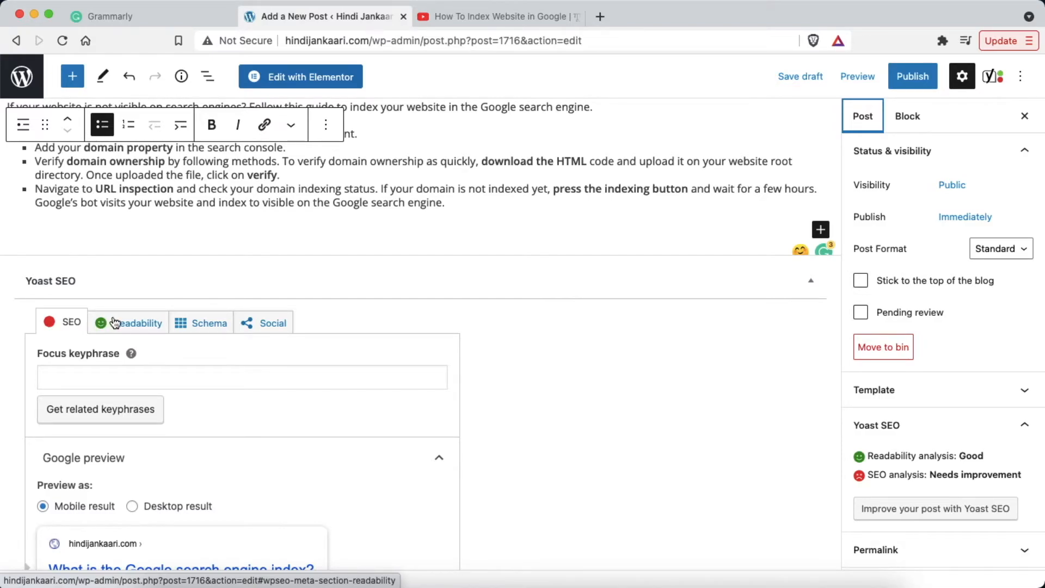
{"action": "left_click", "coordinate": [139, 327]}
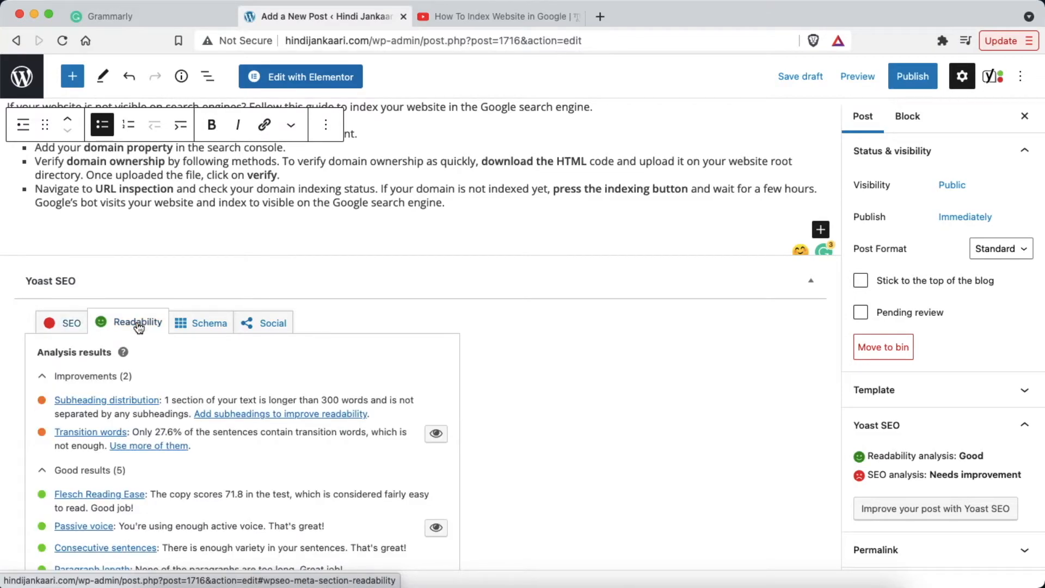
{"action": "scroll", "coordinate": [222, 487], "scroll_direction": "down", "scroll_amount": 1}
{"action": "scroll", "coordinate": [222, 487], "scroll_direction": "down", "scroll_amount": 2}
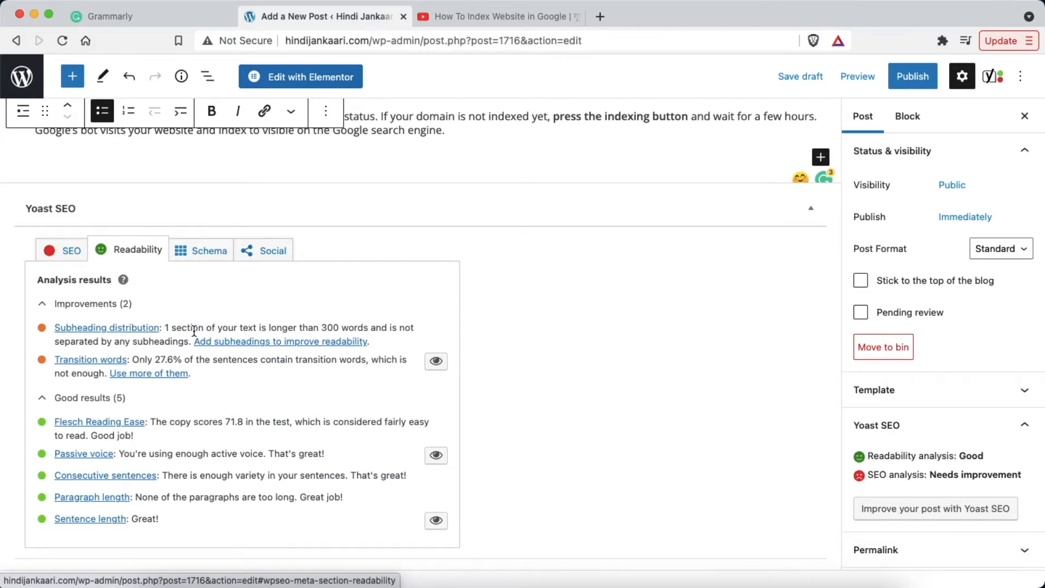
{"action": "scroll", "coordinate": [194, 330], "scroll_direction": "down", "scroll_amount": 2}
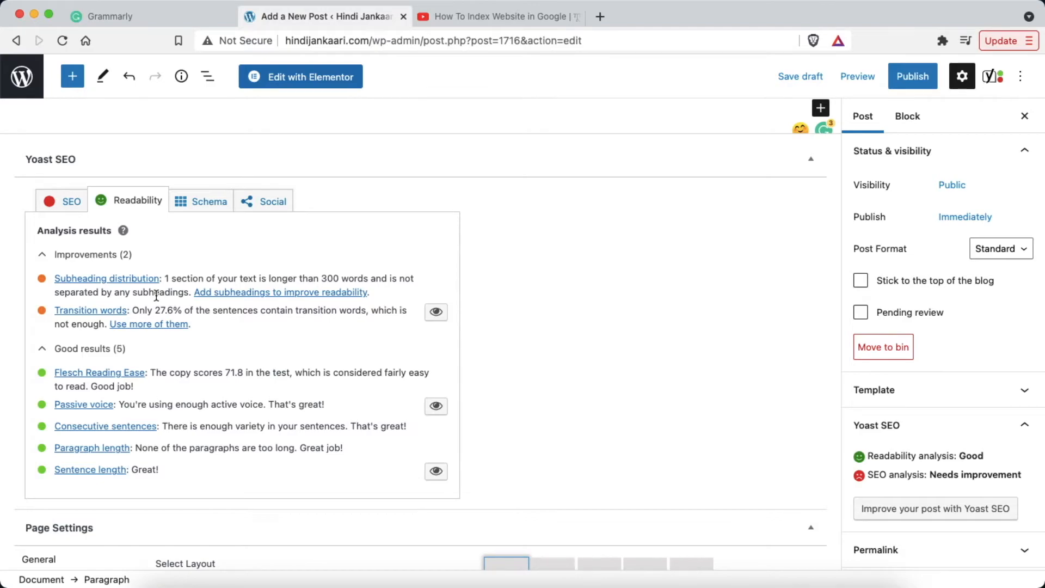
Step: Convert the bold paragraph "What is the Google search engine index?" above the ColorMag Pro image into an H3 heading
{"action": "scroll", "coordinate": [333, 249], "scroll_direction": "up", "scroll_amount": 20}
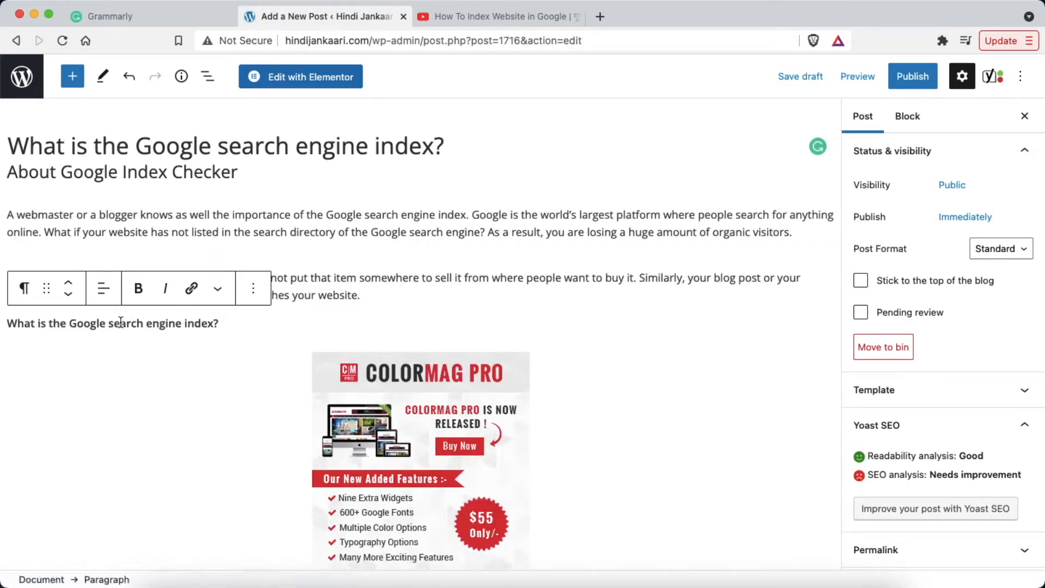
{"action": "double_click", "coordinate": [121, 322]}
{"action": "triple_click", "coordinate": [121, 321]}
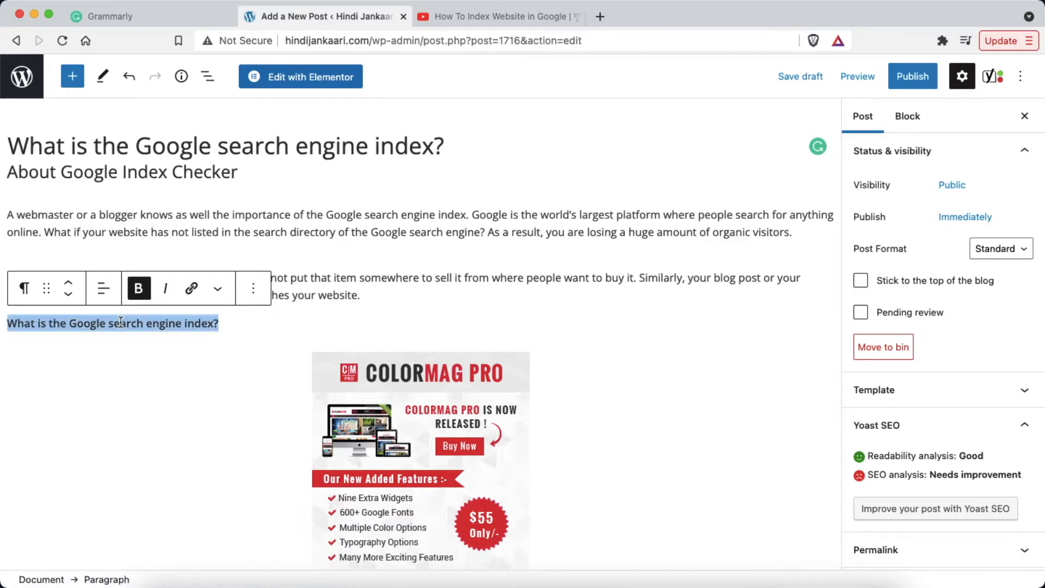
{"action": "left_click", "coordinate": [25, 290]}
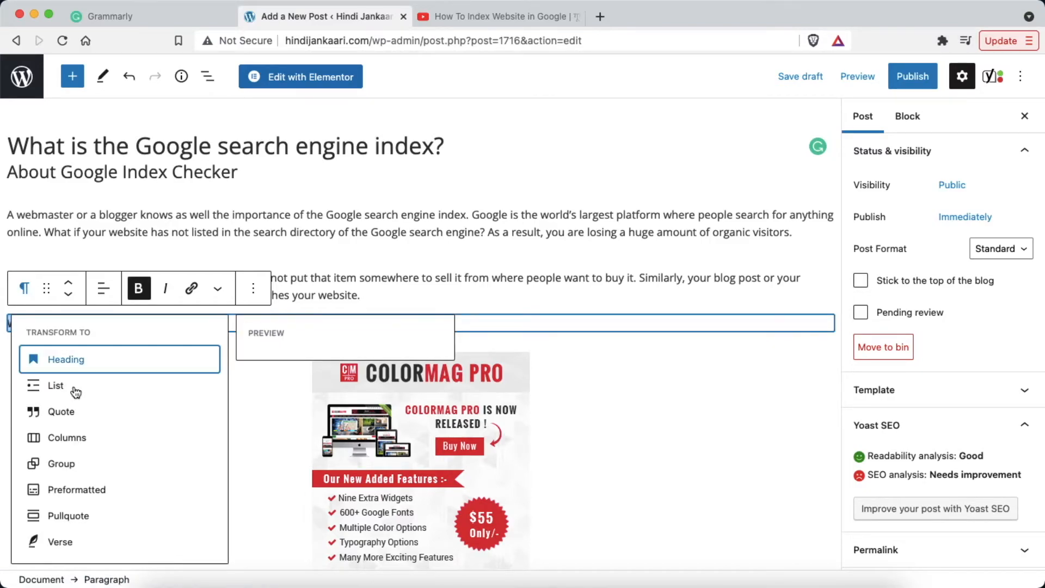
{"action": "left_click", "coordinate": [94, 363]}
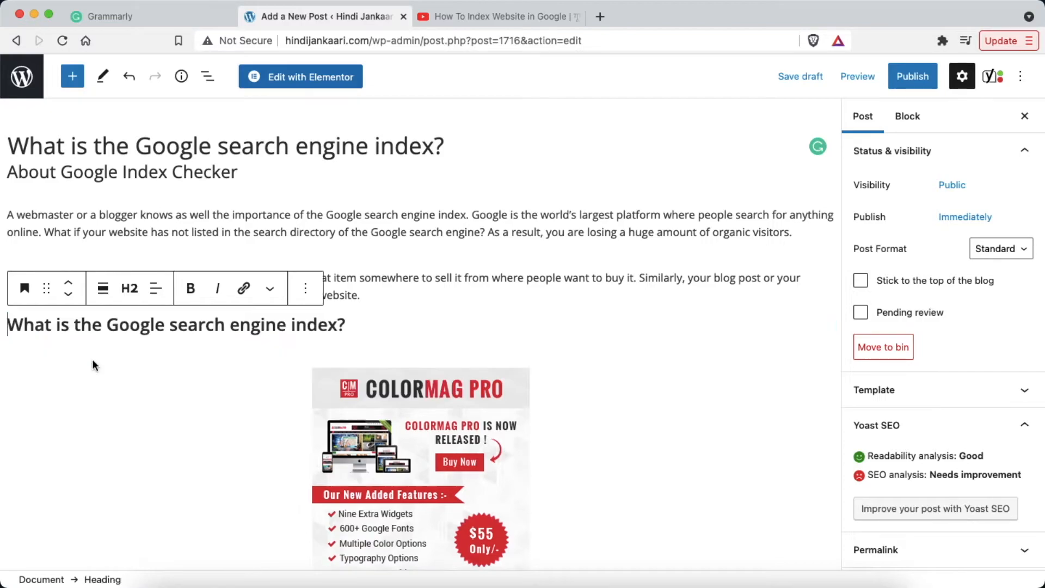
{"action": "left_click", "coordinate": [132, 291]}
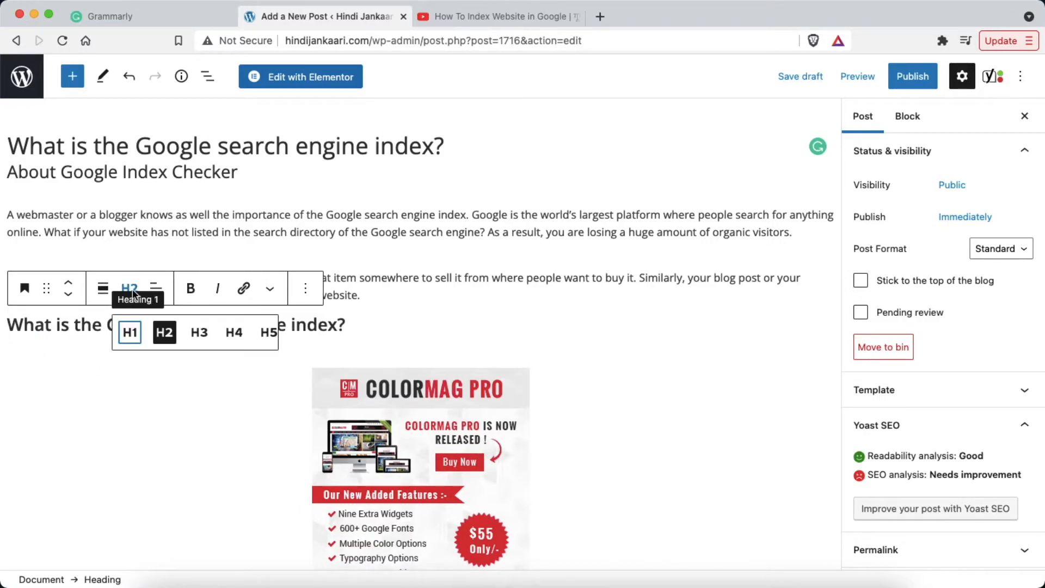
{"action": "left_click", "coordinate": [200, 333]}
{"action": "left_click", "coordinate": [385, 287]}
Step: Convert the next bold section title further down the article into an H3 heading
{"action": "scroll", "coordinate": [218, 245], "scroll_direction": "down", "scroll_amount": 10}
{"action": "triple_click", "coordinate": [153, 197]}
{"action": "left_click", "coordinate": [24, 161]}
{"action": "left_click", "coordinate": [70, 232]}
{"action": "left_click", "coordinate": [129, 161]}
{"action": "left_click", "coordinate": [200, 206]}
Step: Recheck the Yoast readability results and undo the last edit in the post
{"action": "scroll", "coordinate": [143, 289], "scroll_direction": "down", "scroll_amount": 15}
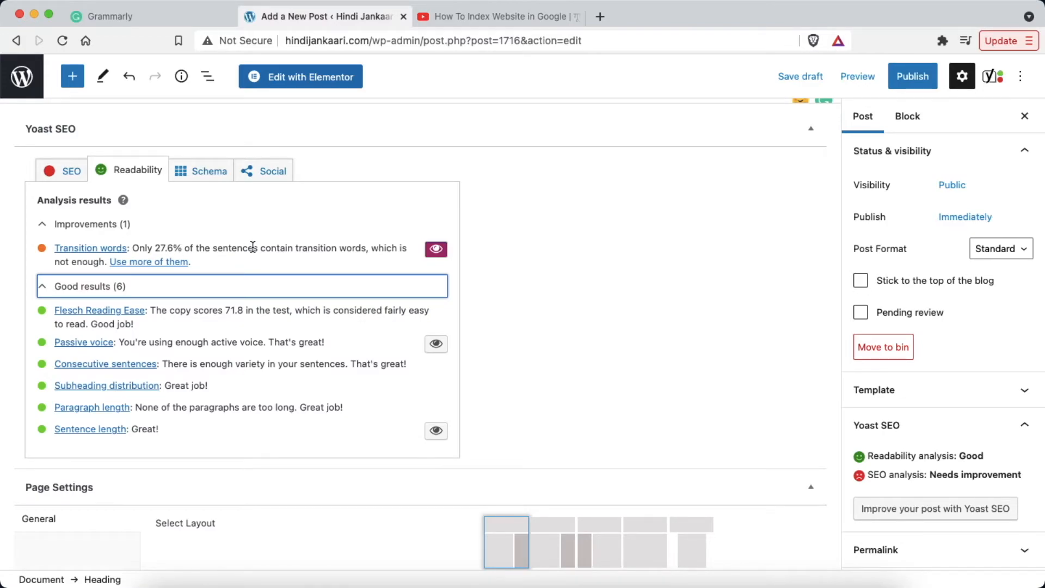
{"action": "key", "text": "super+z"}
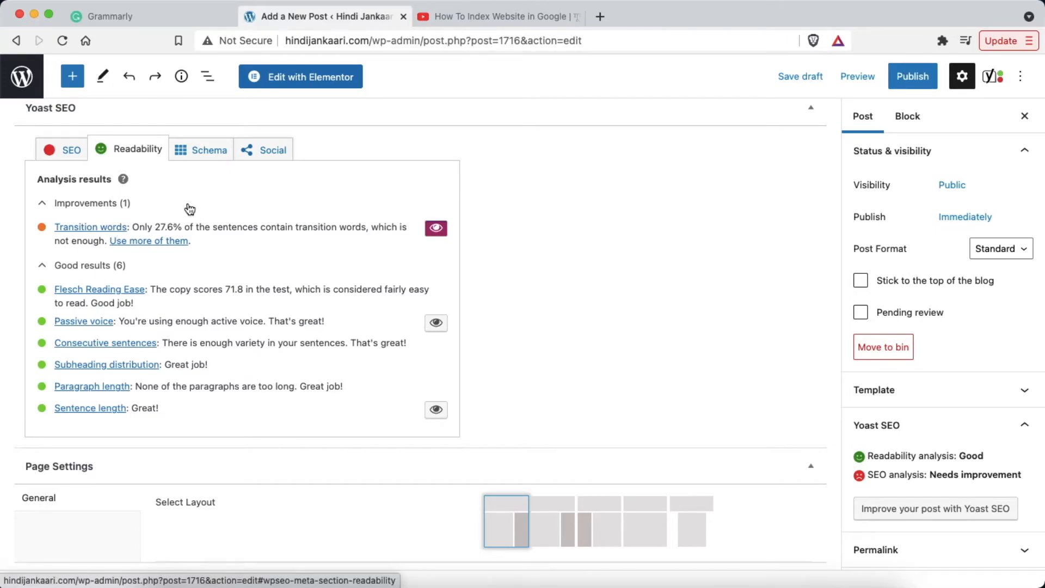
Step: Examine the problems, improvements and good results in the Yoast SEO analysis of the post
{"action": "left_click", "coordinate": [66, 152]}
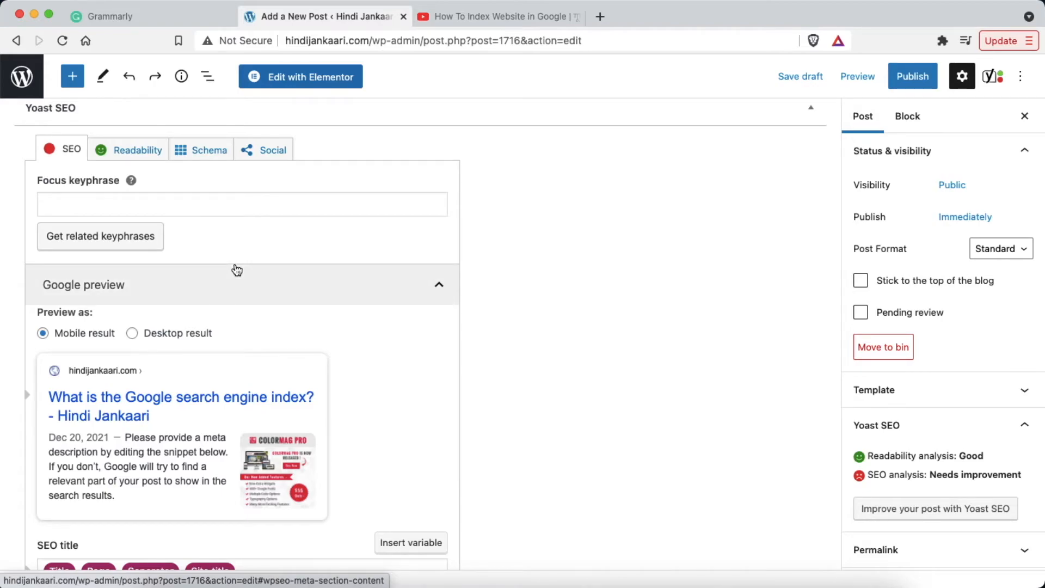
{"action": "scroll", "coordinate": [236, 271], "scroll_direction": "down", "scroll_amount": 10}
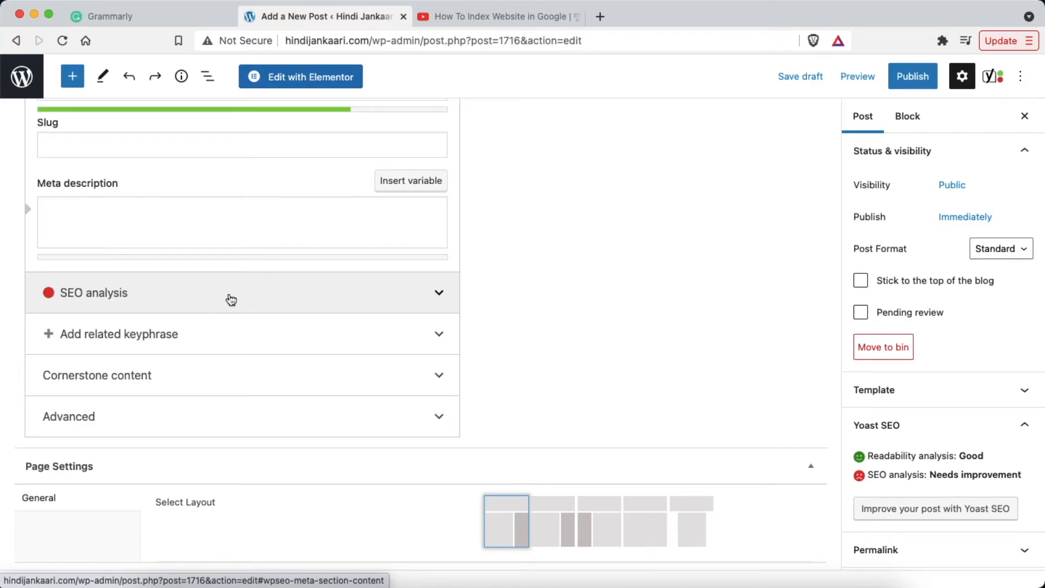
{"action": "left_click", "coordinate": [233, 303]}
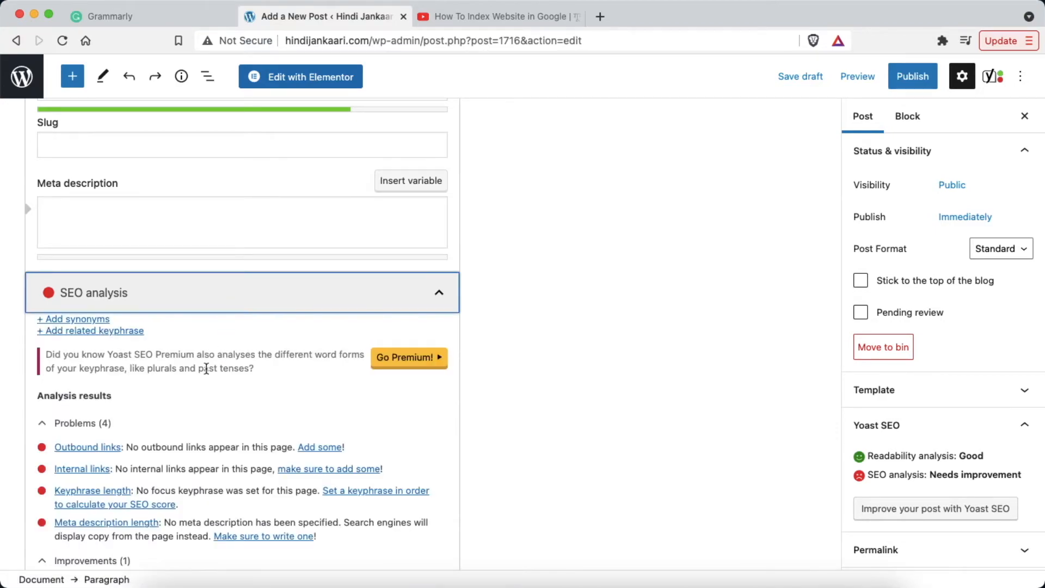
{"action": "scroll", "coordinate": [188, 400], "scroll_direction": "down", "scroll_amount": 3}
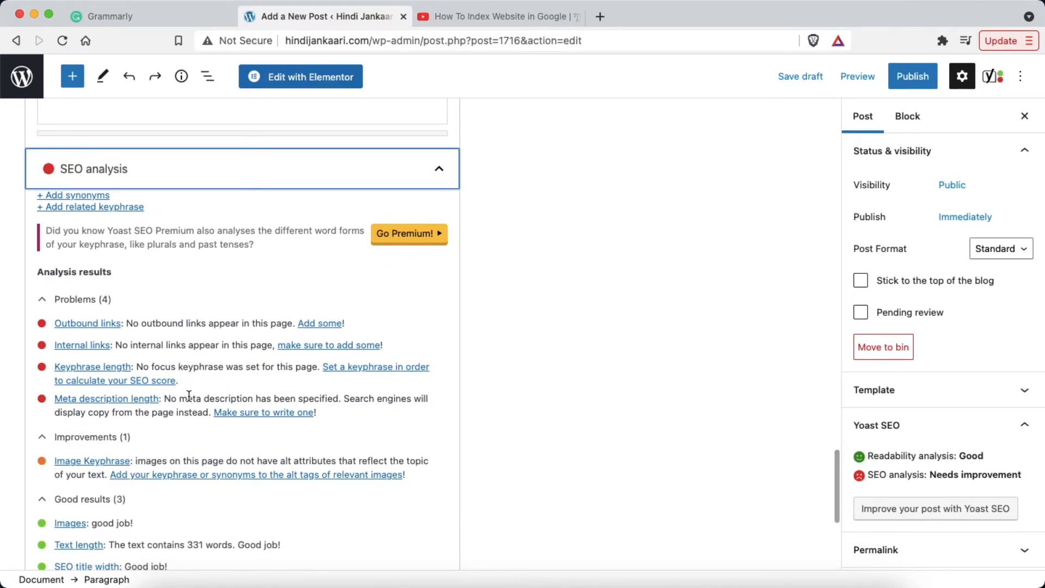
{"action": "scroll", "coordinate": [153, 322], "scroll_direction": "down", "scroll_amount": 1}
{"action": "scroll", "coordinate": [153, 322], "scroll_direction": "down", "scroll_amount": 1}
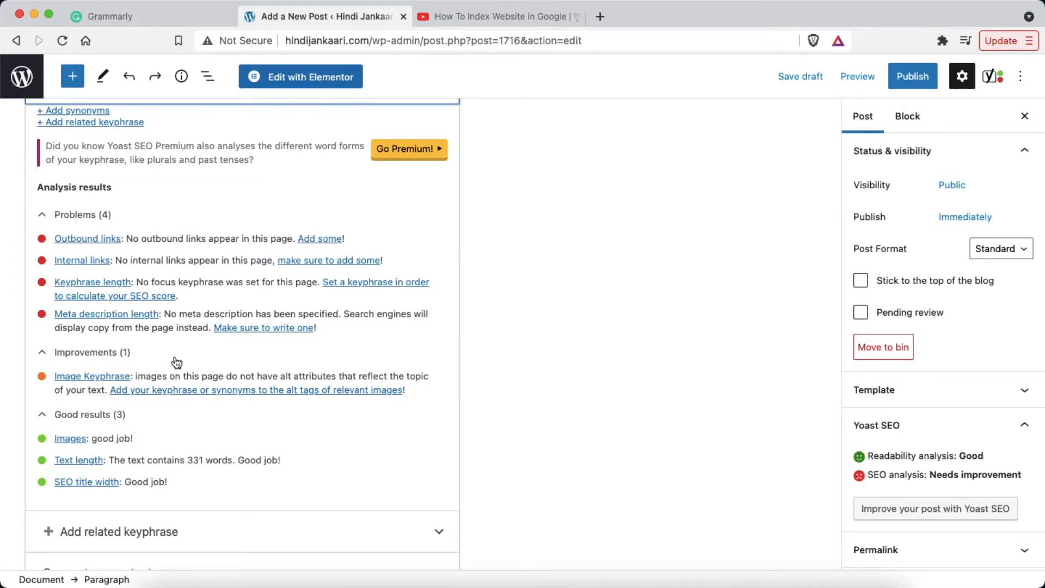
{"action": "scroll", "coordinate": [174, 356], "scroll_direction": "up", "scroll_amount": 5}
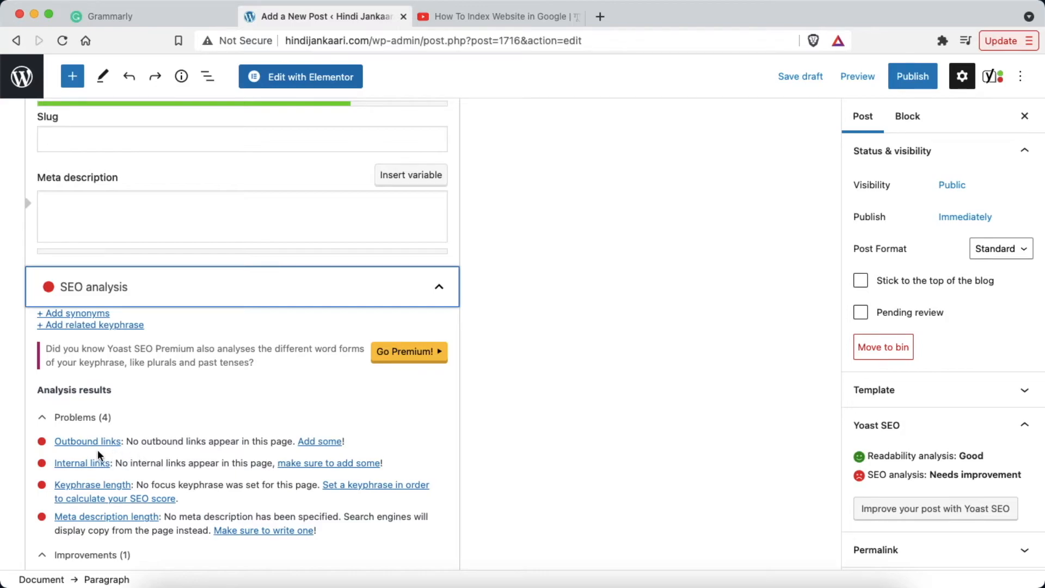
Step: Select "Google search engine index" in the H3 heading, then find Google Search Console in a new browser tab and copy its address
{"action": "scroll", "coordinate": [236, 419], "scroll_direction": "up", "scroll_amount": 15}
{"action": "scroll", "coordinate": [237, 418], "scroll_direction": "up", "scroll_amount": 5}
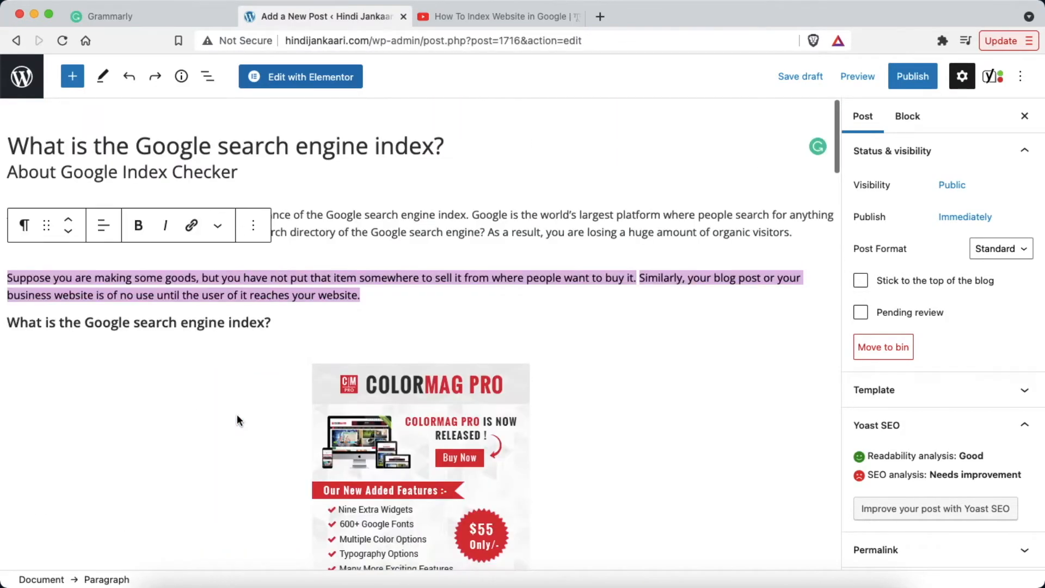
{"action": "left_click", "coordinate": [372, 278]}
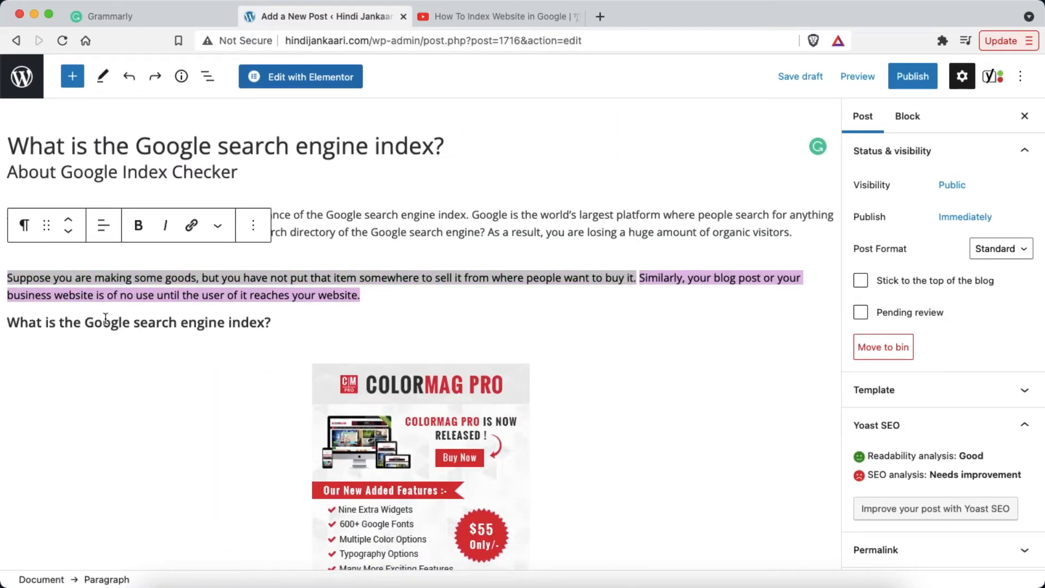
{"action": "left_click_drag", "start_coordinate": [85, 323], "coordinate": [264, 323]}
{"action": "left_click", "coordinate": [599, 16]}
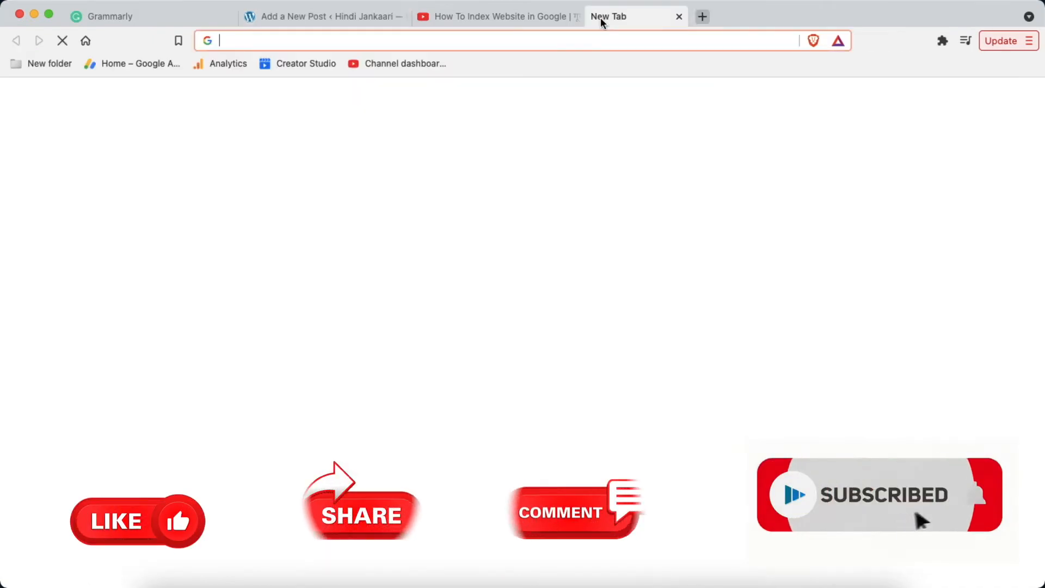
{"action": "type", "text": "search consol"}
{"action": "key", "text": "Return"}
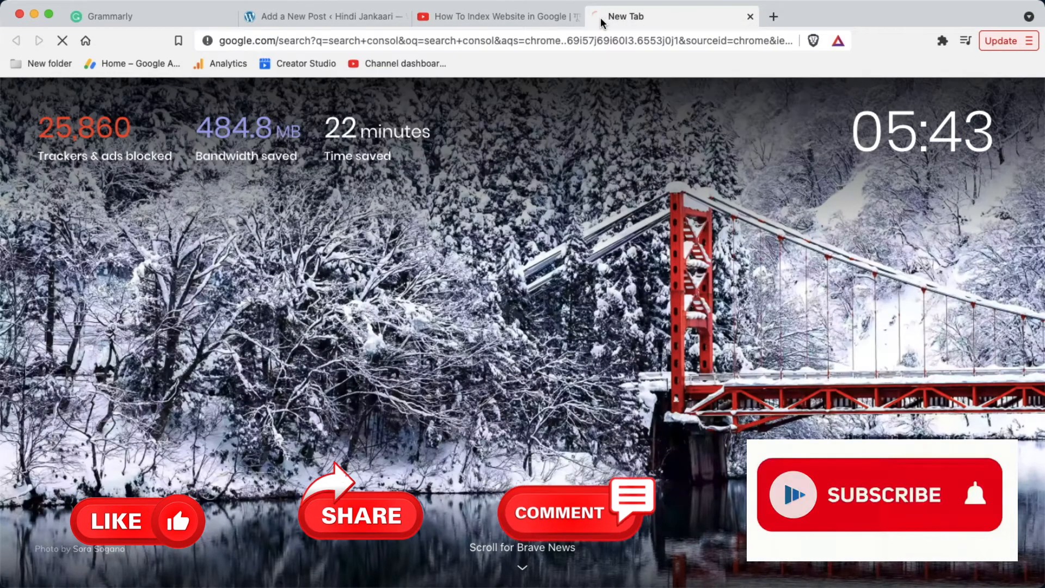
{"action": "left_click", "coordinate": [199, 267]}
{"action": "left_click", "coordinate": [332, 38]}
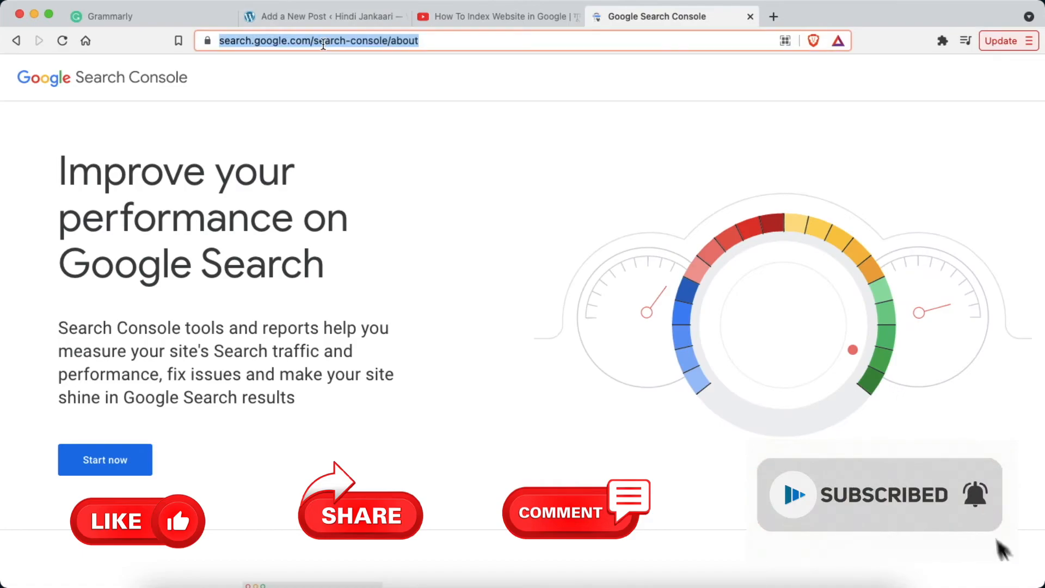
{"action": "left_click", "coordinate": [326, 16]}
{"action": "left_click", "coordinate": [243, 288]}
{"action": "key", "text": "super+v"}
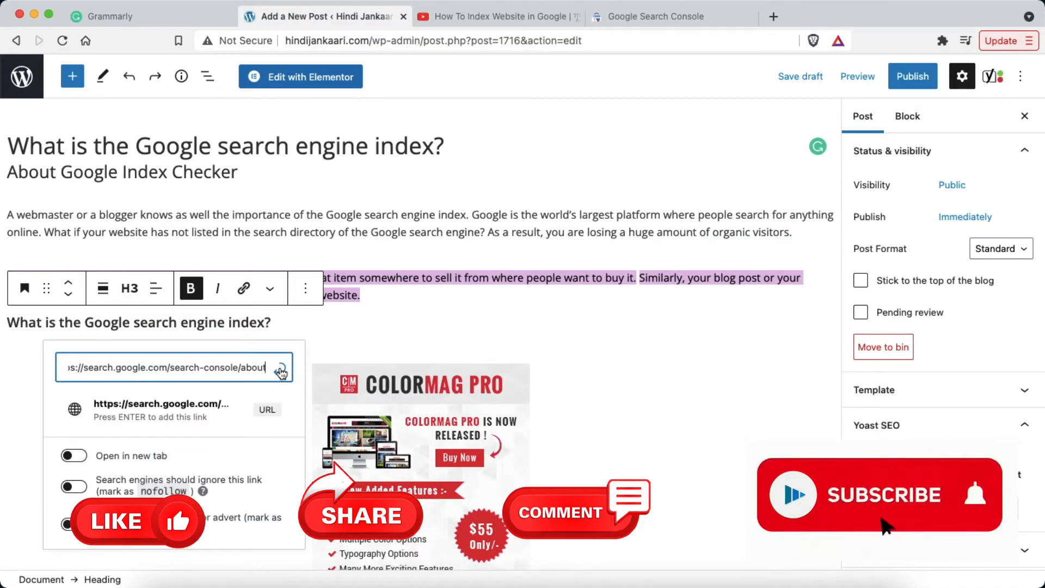
{"action": "key", "text": "Return"}
Step: Link "Google Search Console" in the first bullet below the video to the site's post "Teens use apps to keep secrets?"
{"action": "scroll", "coordinate": [214, 439], "scroll_direction": "down", "scroll_amount": 20}
{"action": "scroll", "coordinate": [215, 439], "scroll_direction": "down", "scroll_amount": 10}
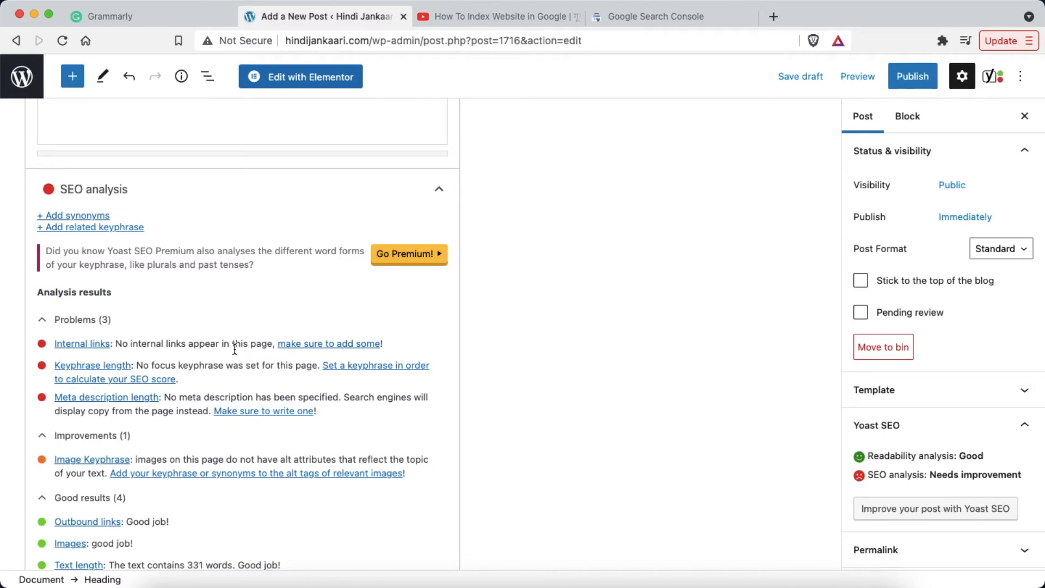
{"action": "scroll", "coordinate": [234, 349], "scroll_direction": "up", "scroll_amount": 15}
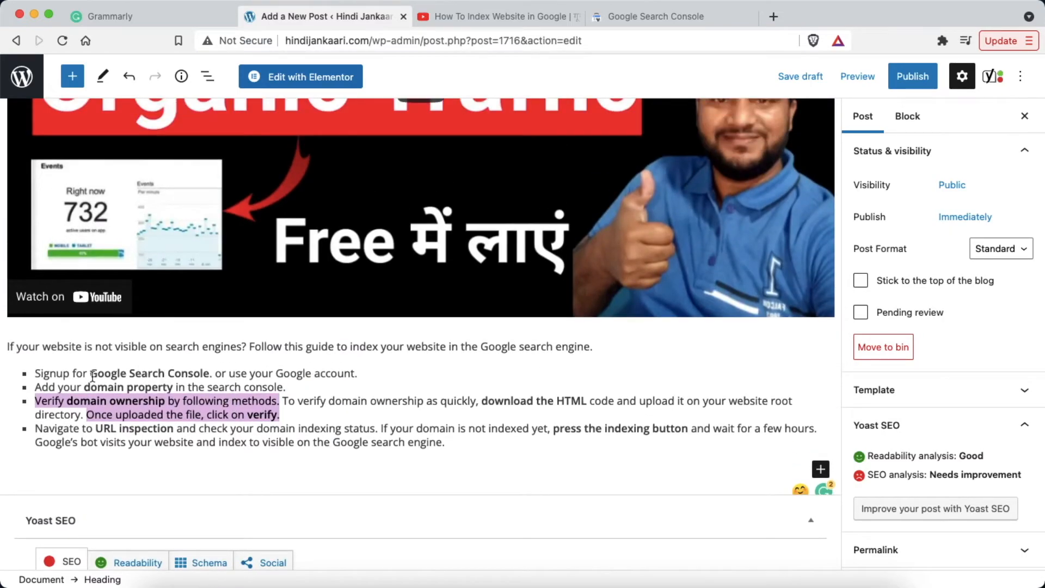
{"action": "left_click_drag", "start_coordinate": [91, 373], "coordinate": [209, 374]}
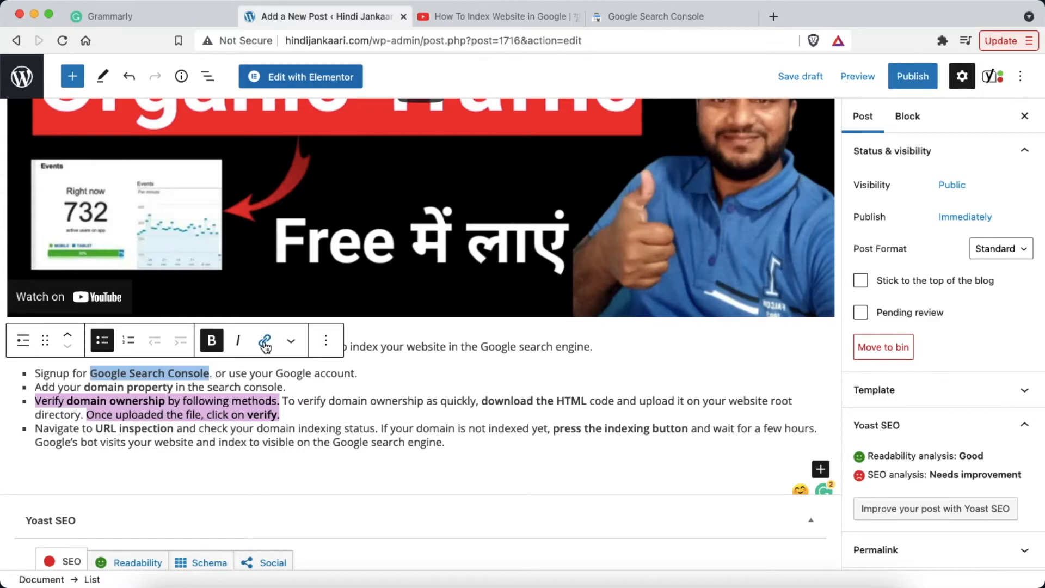
{"action": "left_click", "coordinate": [265, 340]}
{"action": "type", "text": "hind"}
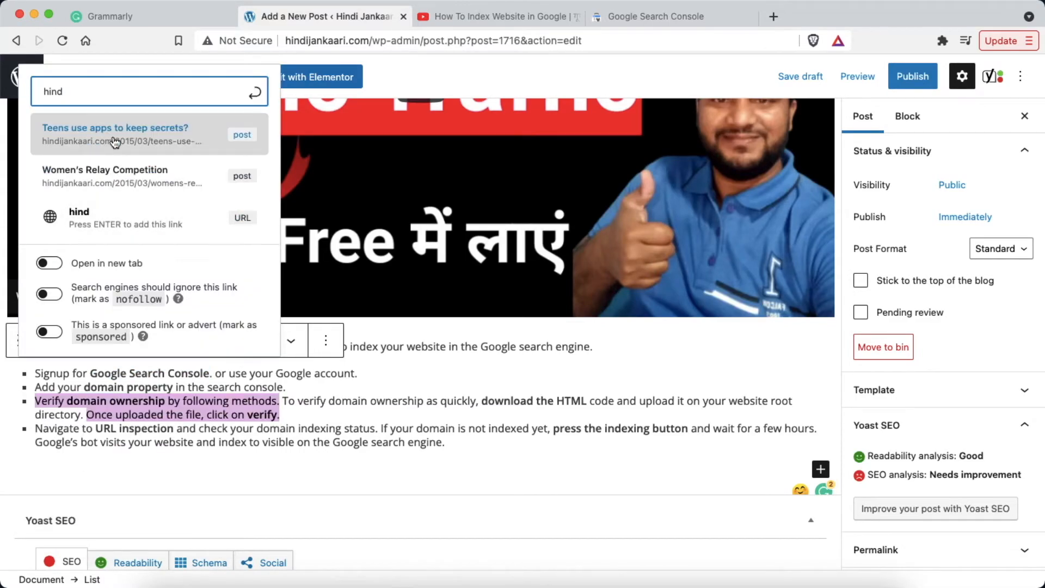
{"action": "left_click", "coordinate": [112, 139]}
Step: Copy "Google search engine index" from the post title and set it as the Yoast focus keyphrase
{"action": "scroll", "coordinate": [358, 409], "scroll_direction": "down", "scroll_amount": 15}
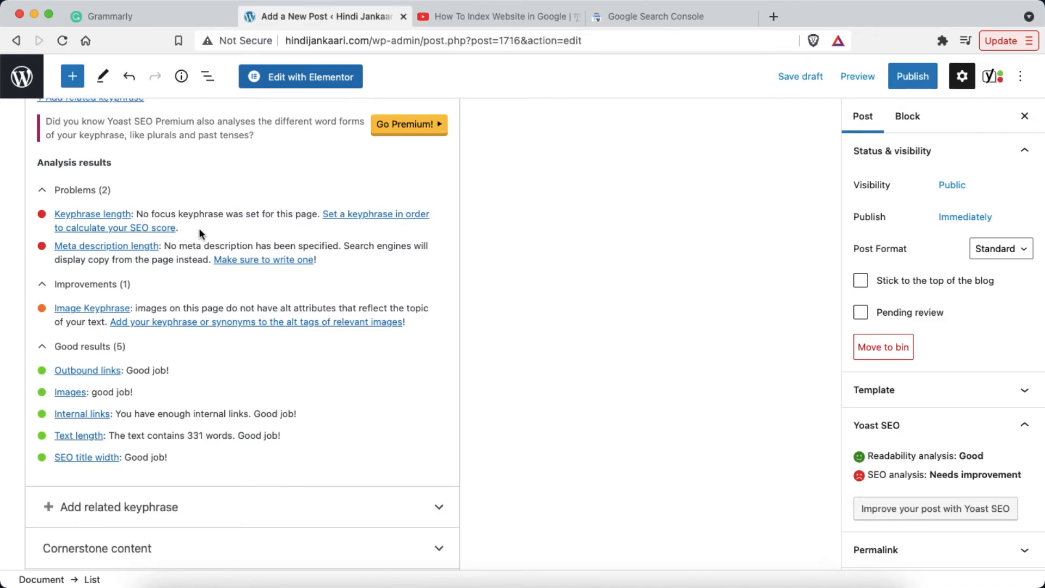
{"action": "scroll", "coordinate": [198, 228], "scroll_direction": "up", "scroll_amount": 20}
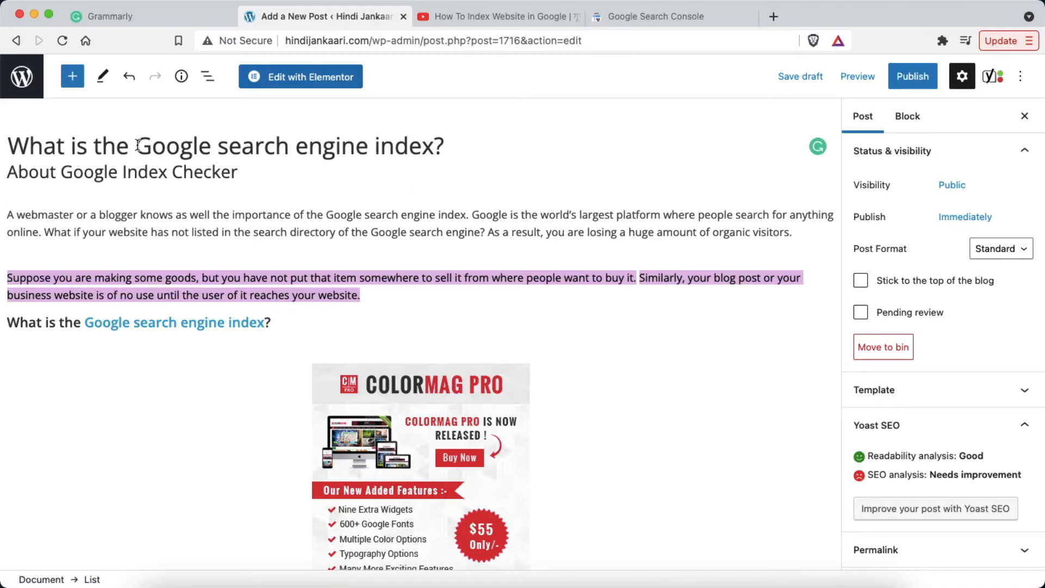
{"action": "left_click_drag", "start_coordinate": [138, 146], "coordinate": [430, 154]}
{"action": "key", "text": "super+c"}
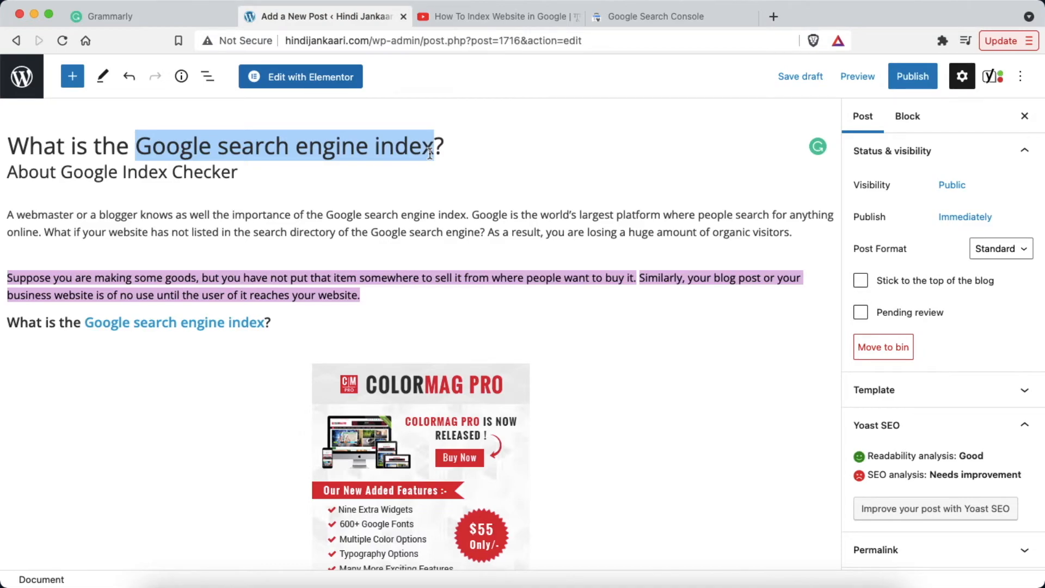
{"action": "scroll", "coordinate": [292, 261], "scroll_direction": "down", "scroll_amount": 15}
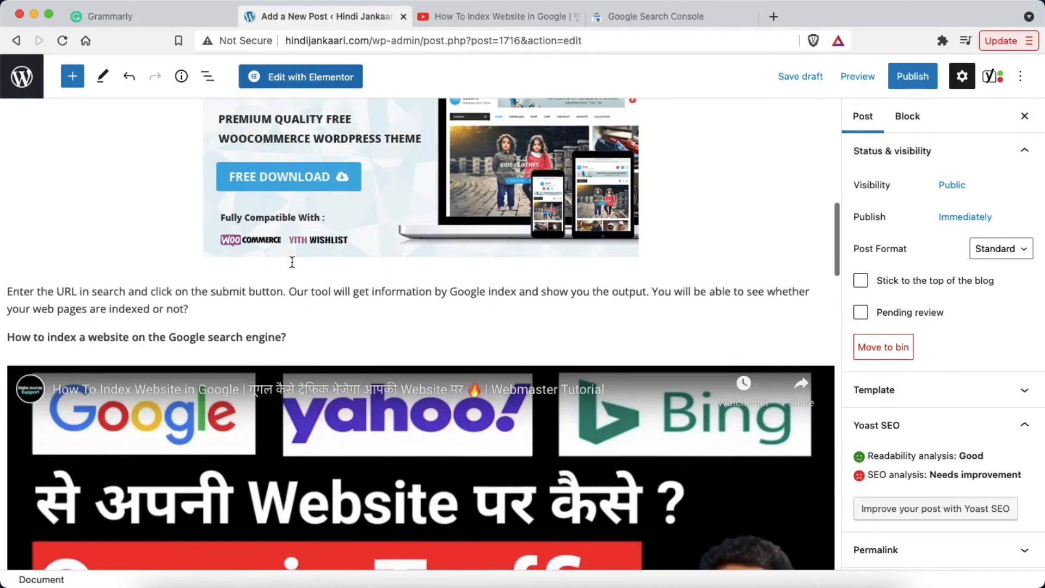
{"action": "scroll", "coordinate": [291, 261], "scroll_direction": "down", "scroll_amount": 10}
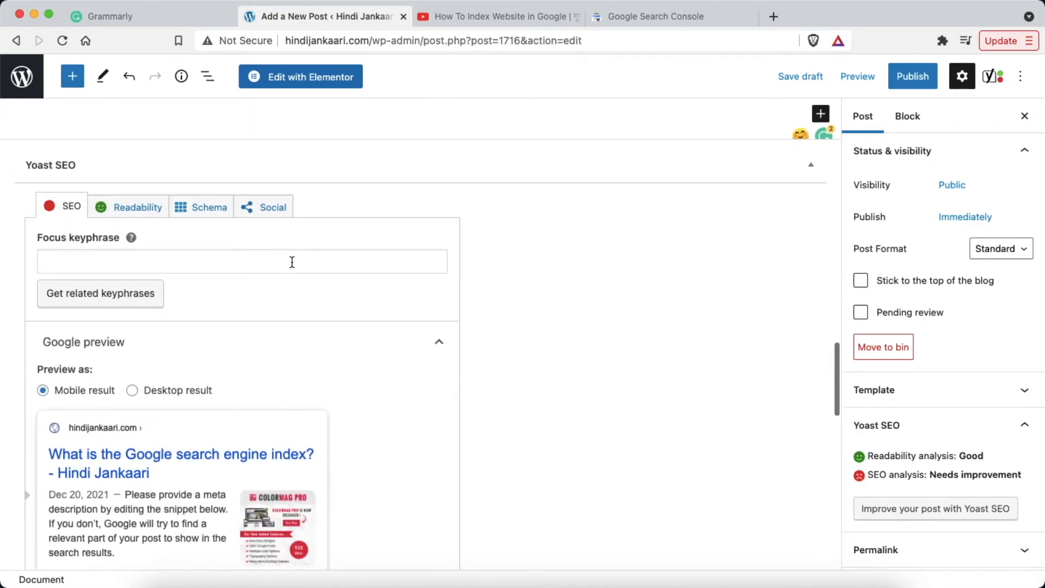
{"action": "left_click", "coordinate": [61, 258]}
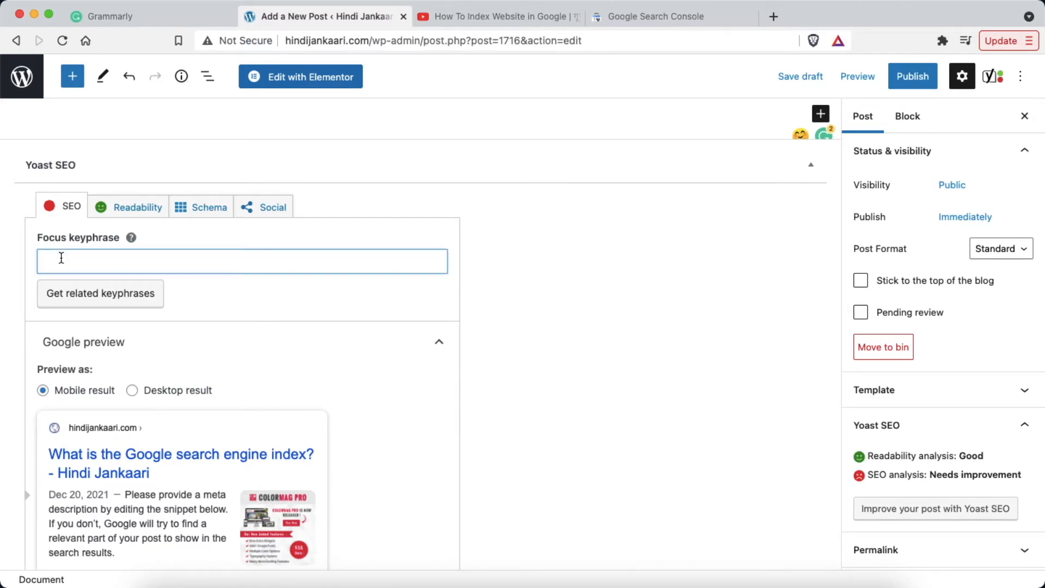
{"action": "key", "text": "super+v"}
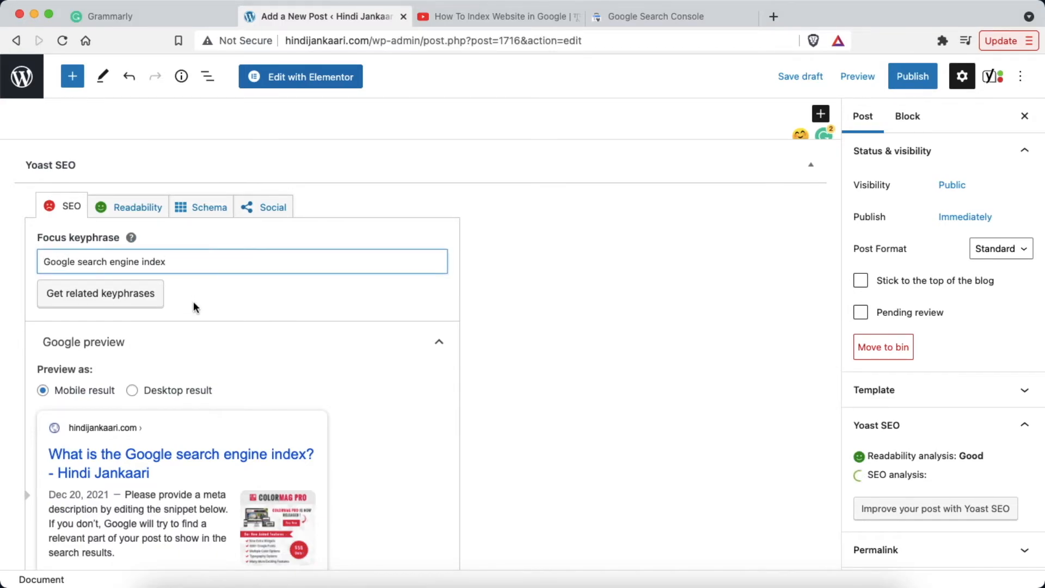
Step: Set the Yoast slug to "Google search engine index"
{"action": "scroll", "coordinate": [195, 316], "scroll_direction": "down", "scroll_amount": 6}
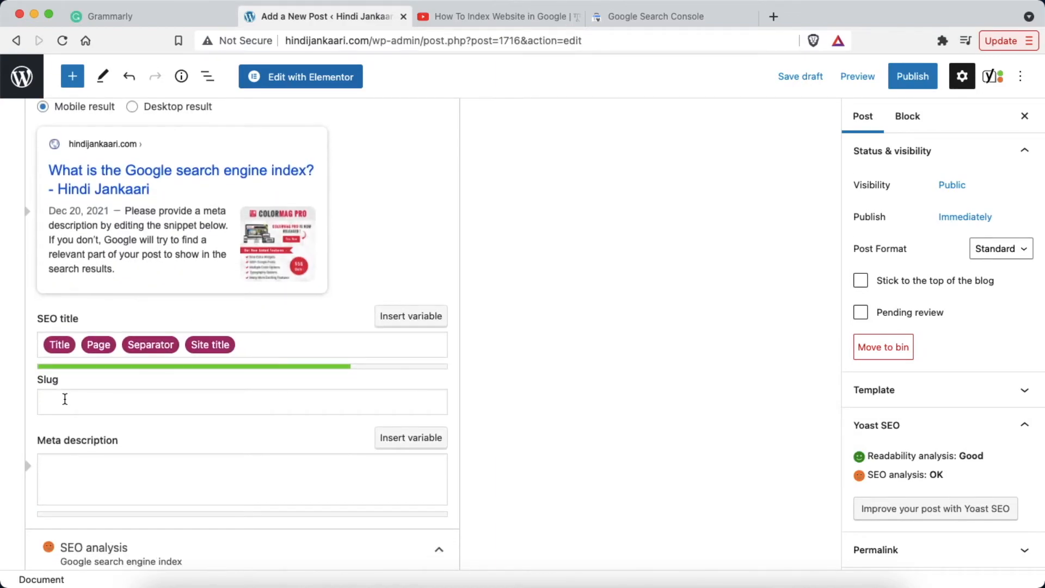
{"action": "left_click", "coordinate": [65, 399]}
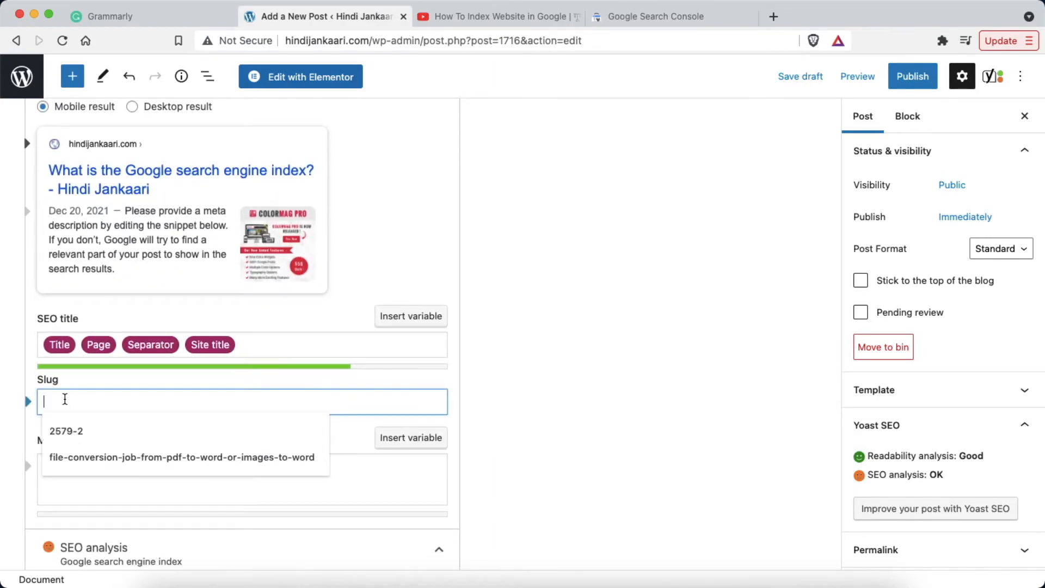
{"action": "key", "text": "super+v"}
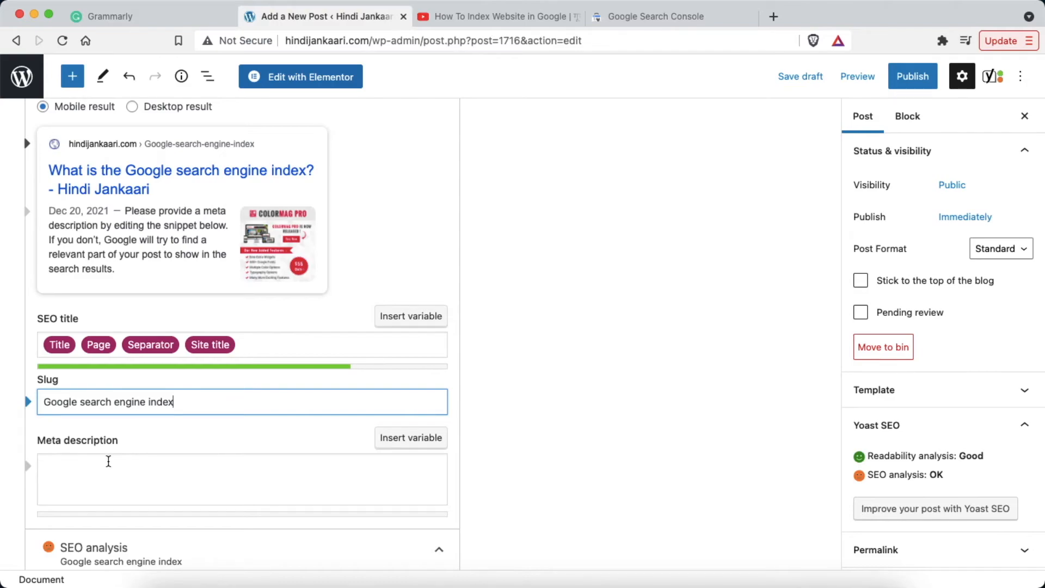
{"action": "scroll", "coordinate": [108, 461], "scroll_direction": "down", "scroll_amount": 2}
{"action": "left_click", "coordinate": [56, 357]}
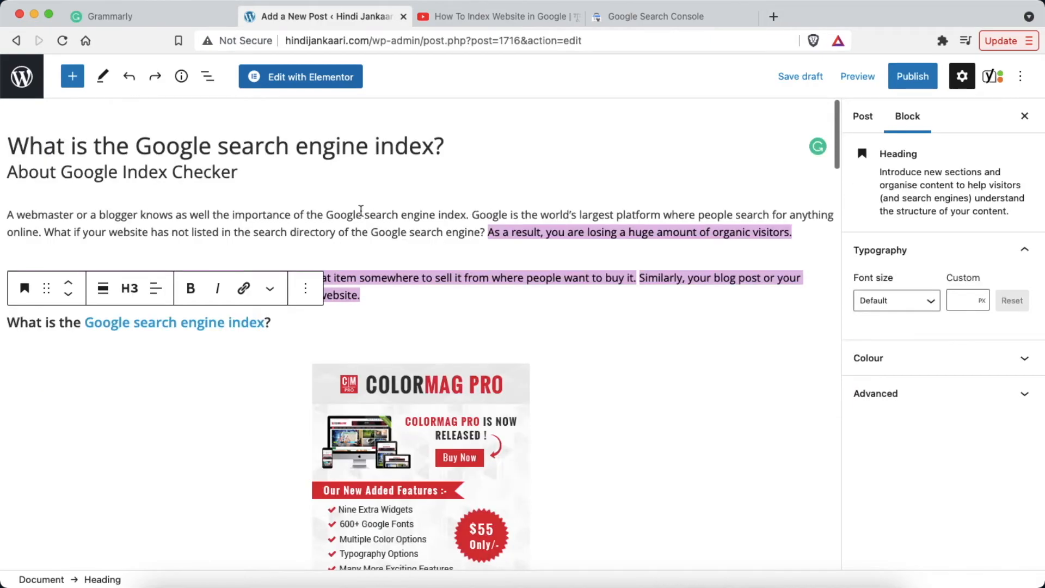
Step: Set the meta description to the intro sentence "Google is the world's largest platform where people search for anything online."
{"action": "left_click_drag", "start_coordinate": [471, 215], "coordinate": [40, 235]}
{"action": "key", "text": "super+c"}
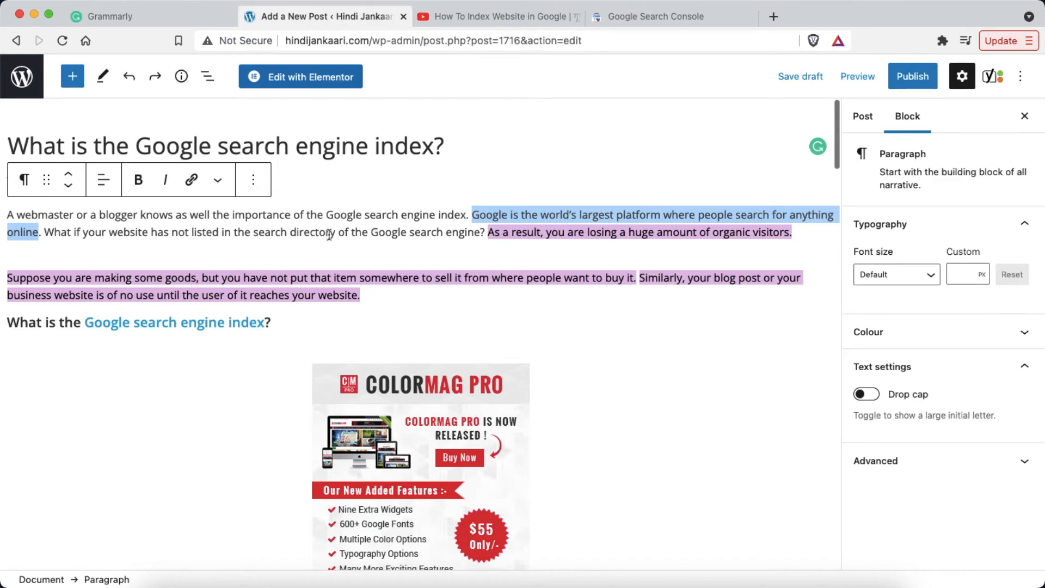
{"action": "scroll", "coordinate": [332, 234], "scroll_direction": "down", "scroll_amount": 20}
{"action": "scroll", "coordinate": [333, 237], "scroll_direction": "down", "scroll_amount": 7}
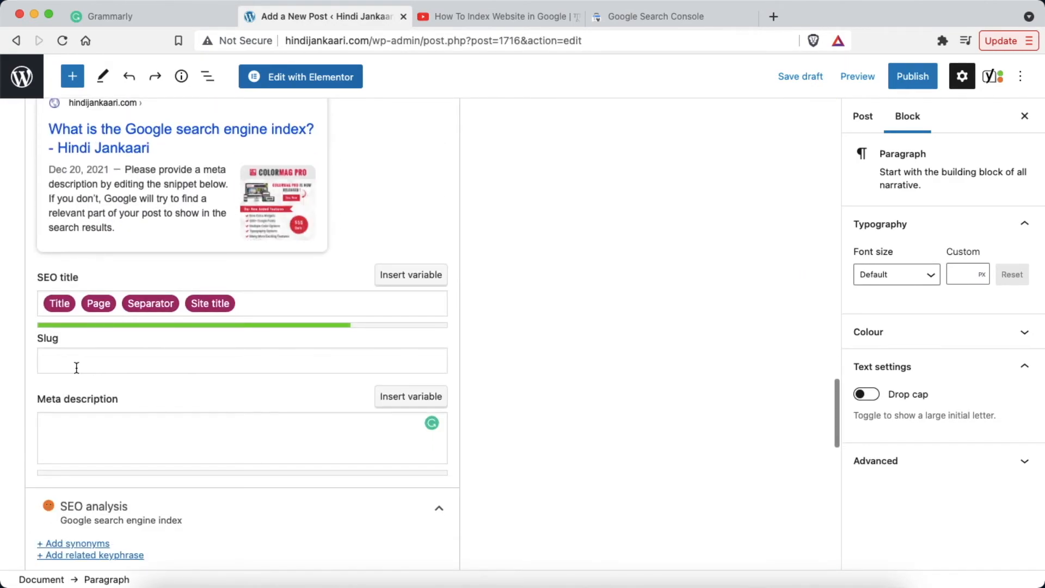
{"action": "left_click", "coordinate": [72, 361]}
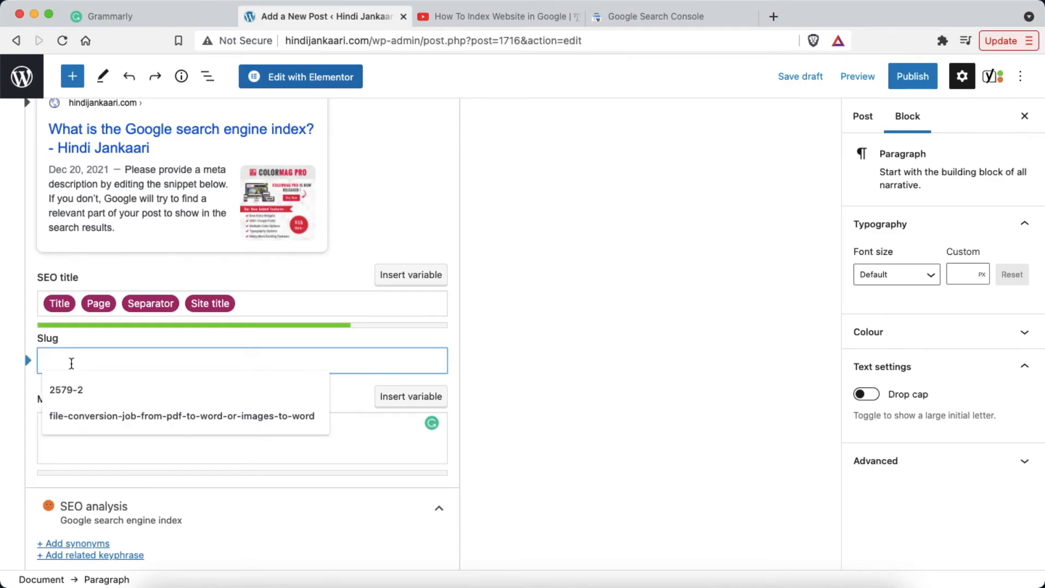
{"action": "left_click", "coordinate": [61, 449]}
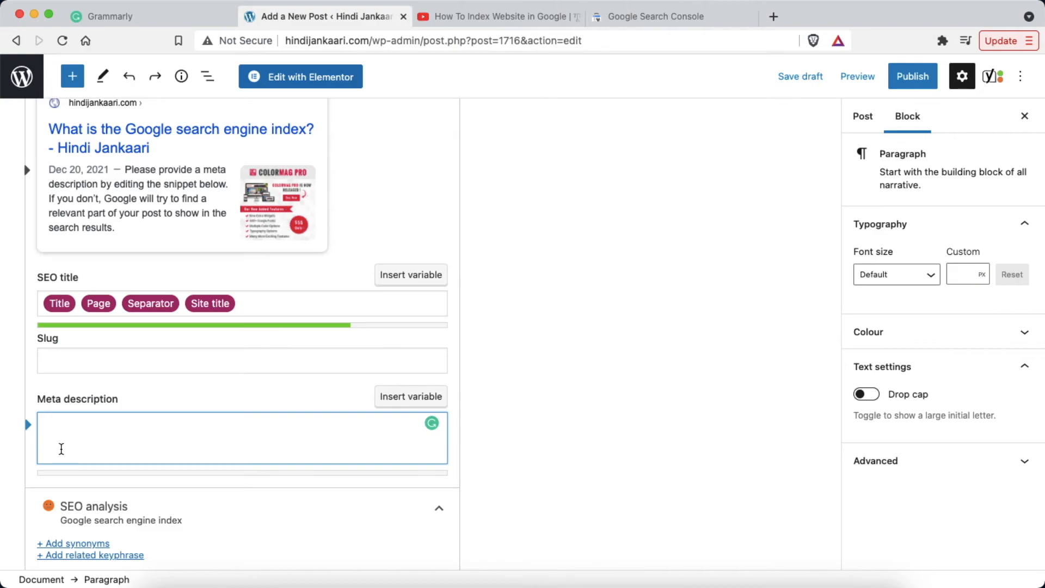
{"action": "key", "text": "super+v"}
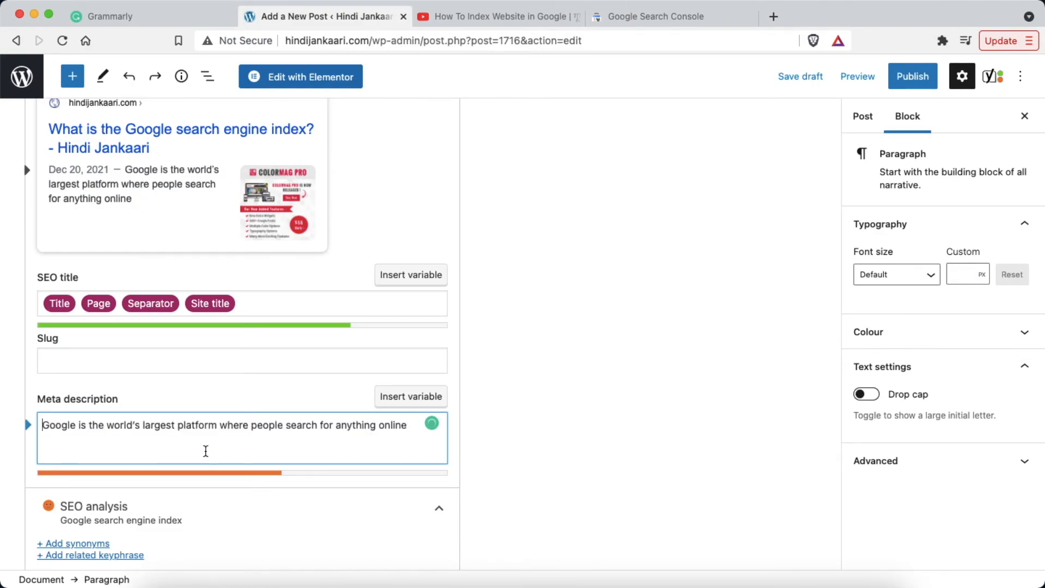
{"action": "left_click", "coordinate": [411, 429]}
{"action": "type", "text": "."}
Step: Append the post title "What is the Google search engine index?" to the end of the meta description
{"action": "scroll", "coordinate": [381, 360], "scroll_direction": "up", "scroll_amount": 15}
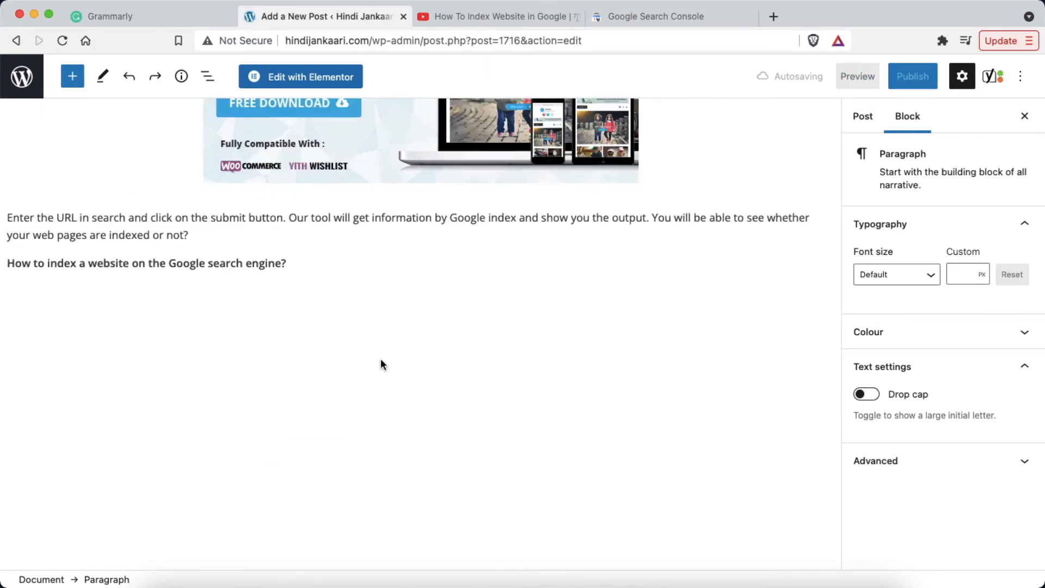
{"action": "scroll", "coordinate": [380, 363], "scroll_direction": "down", "scroll_amount": 5}
{"action": "scroll", "coordinate": [381, 364], "scroll_direction": "up", "scroll_amount": 15}
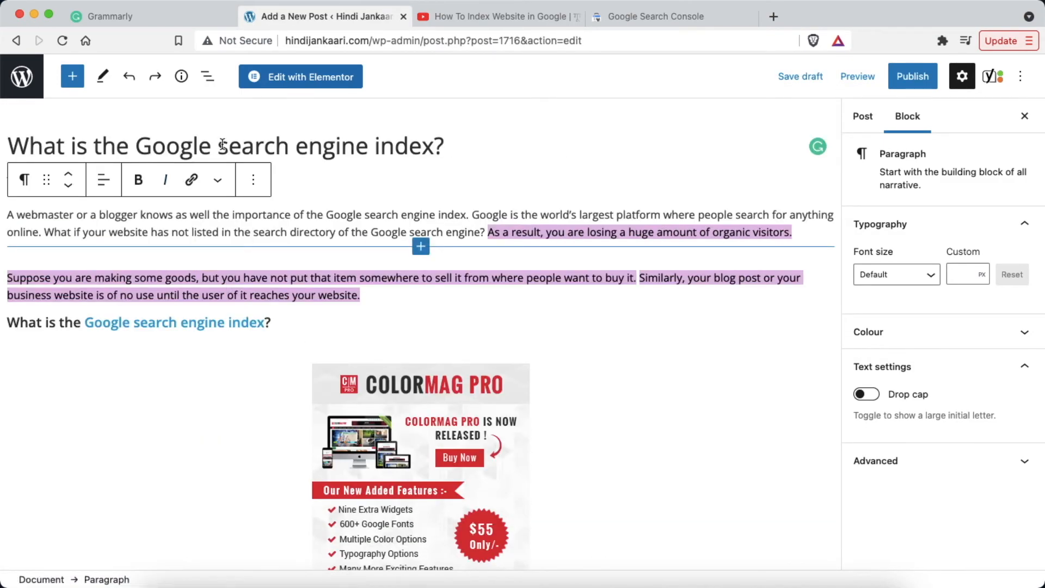
{"action": "triple_click", "coordinate": [223, 144]}
{"action": "key", "text": "super+c"}
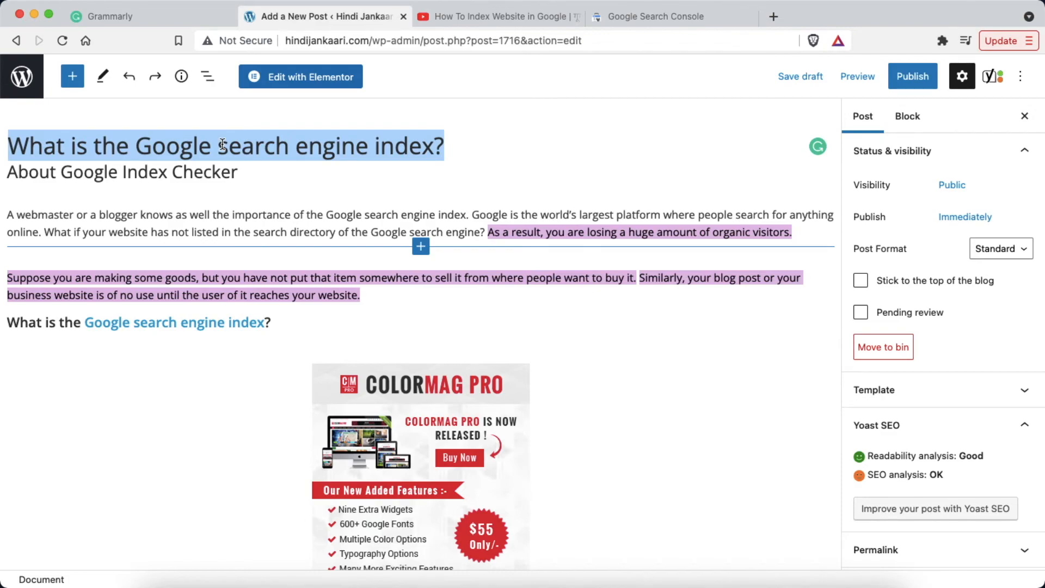
{"action": "scroll", "coordinate": [234, 292], "scroll_direction": "down", "scroll_amount": 20}
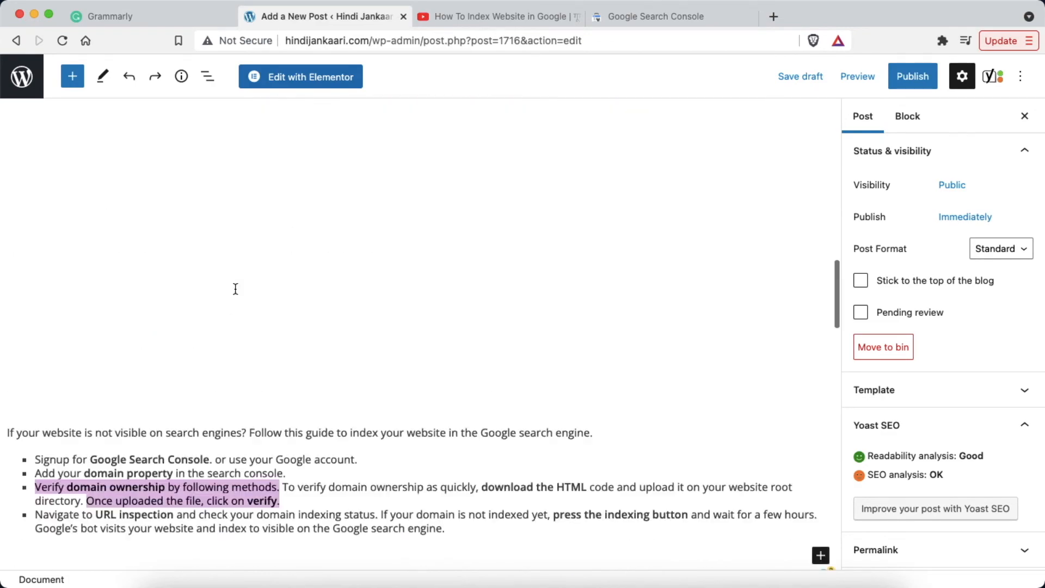
{"action": "scroll", "coordinate": [234, 292], "scroll_direction": "down", "scroll_amount": 5}
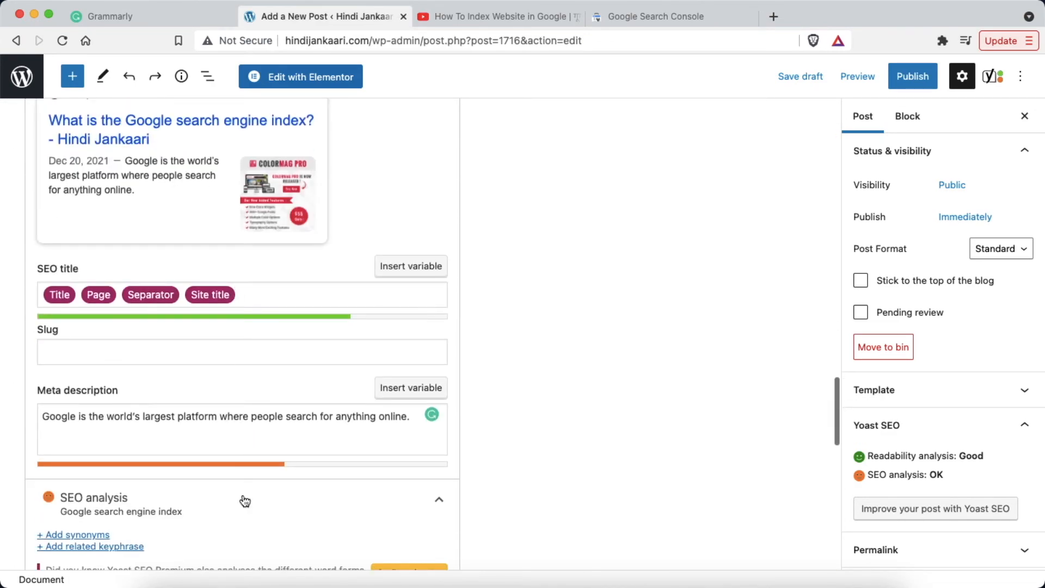
{"action": "left_click", "coordinate": [414, 423]}
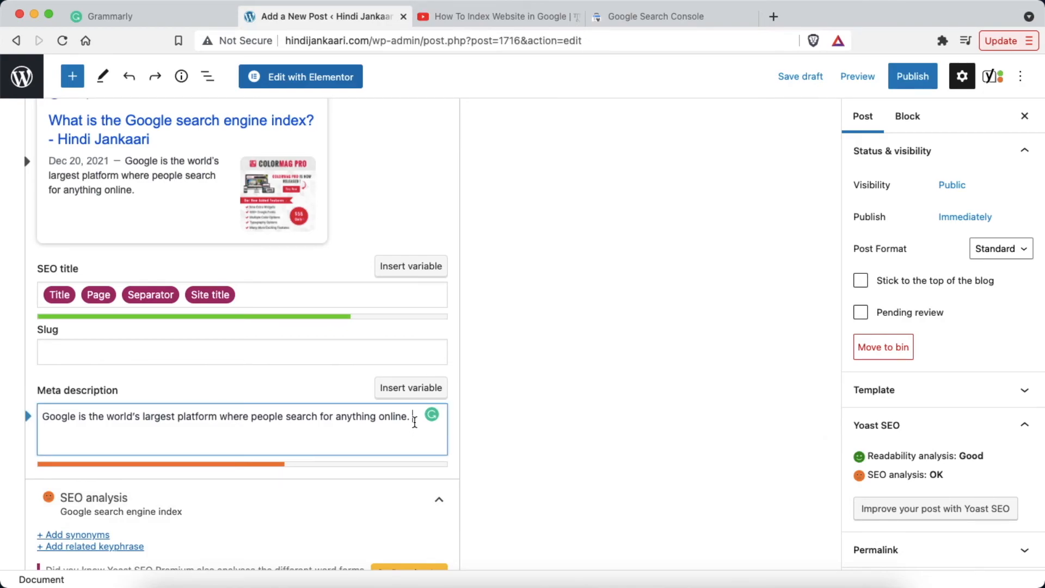
{"action": "key", "text": "super+v"}
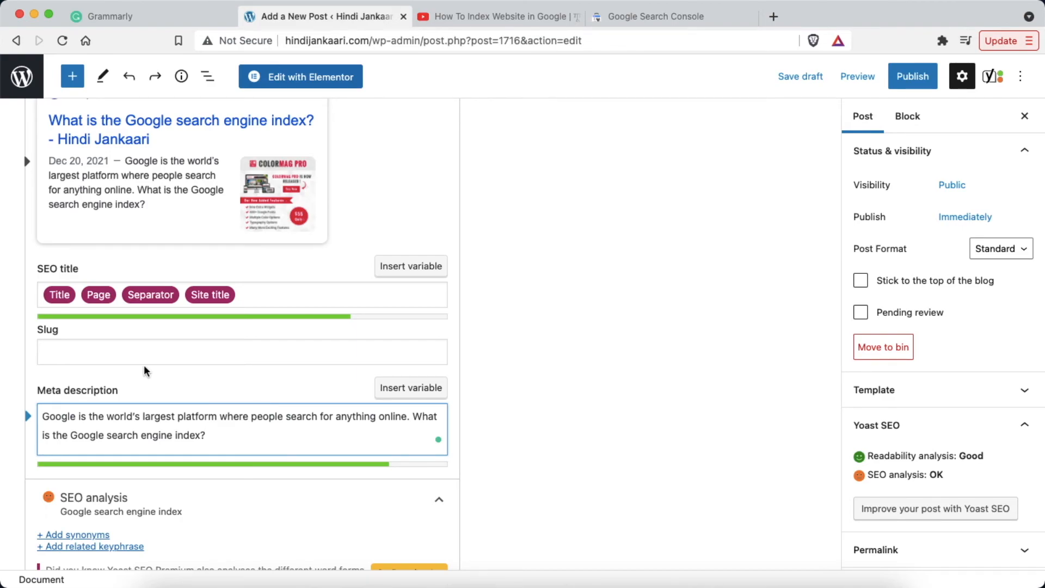
Step: Copy the focus keyphrase "Google search engine index" and enter it as the slug in the Yoast Google preview
{"action": "left_click", "coordinate": [128, 349]}
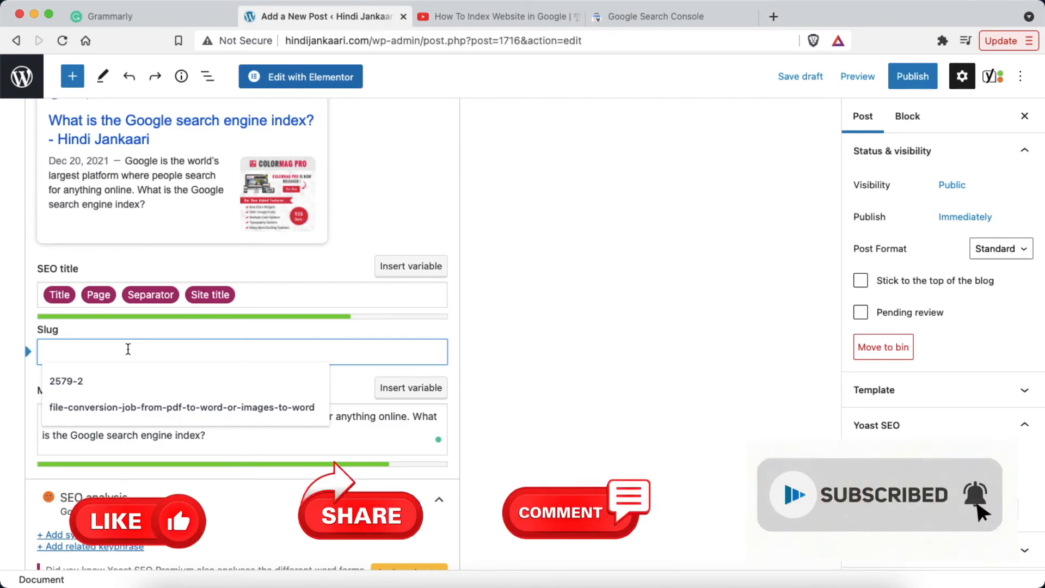
{"action": "scroll", "coordinate": [128, 349], "scroll_direction": "up", "scroll_amount": 5}
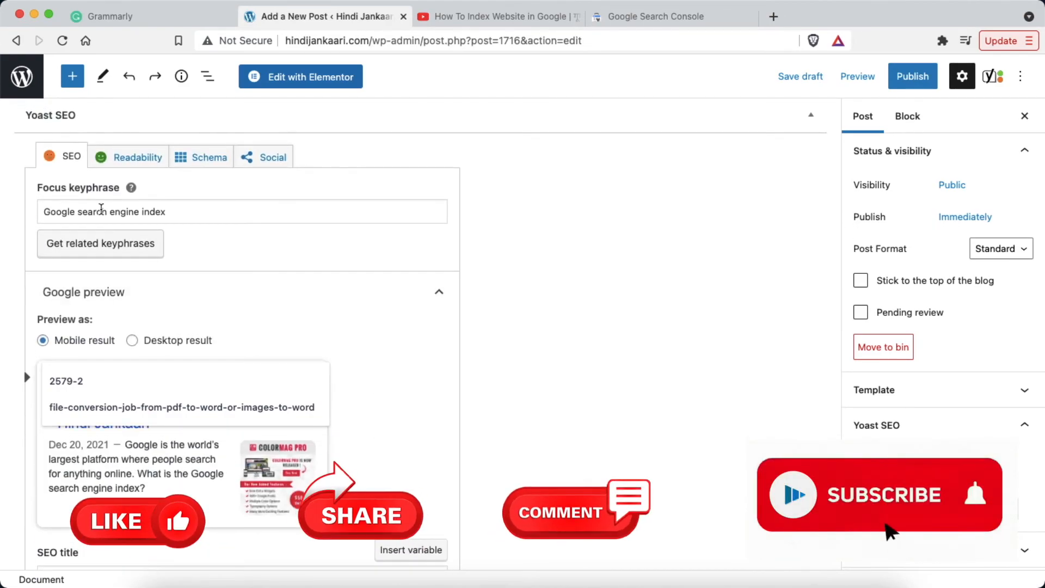
{"action": "triple_click", "coordinate": [101, 210]}
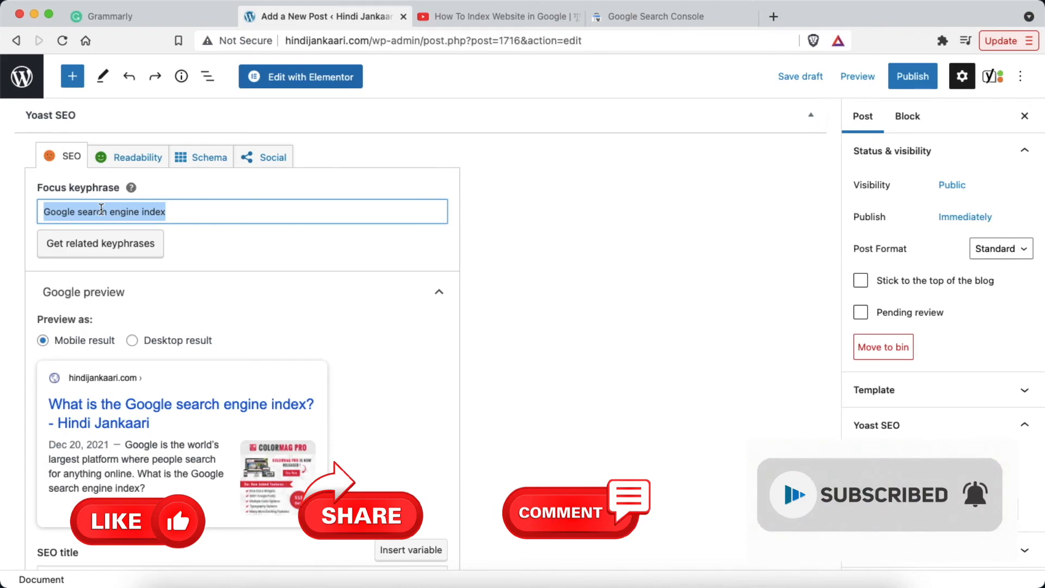
{"action": "scroll", "coordinate": [201, 308], "scroll_direction": "down", "scroll_amount": 4}
{"action": "left_click", "coordinate": [80, 398]}
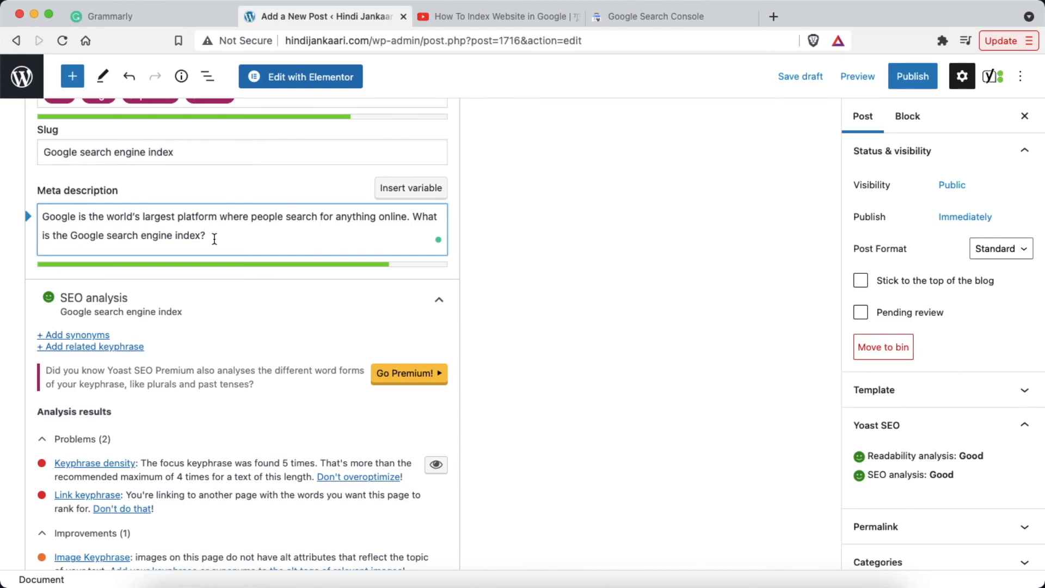
Step: Review the Yoast SEO analysis results and publish the post, confirming the pre-publish check
{"action": "scroll", "coordinate": [214, 240], "scroll_direction": "down", "scroll_amount": 3}
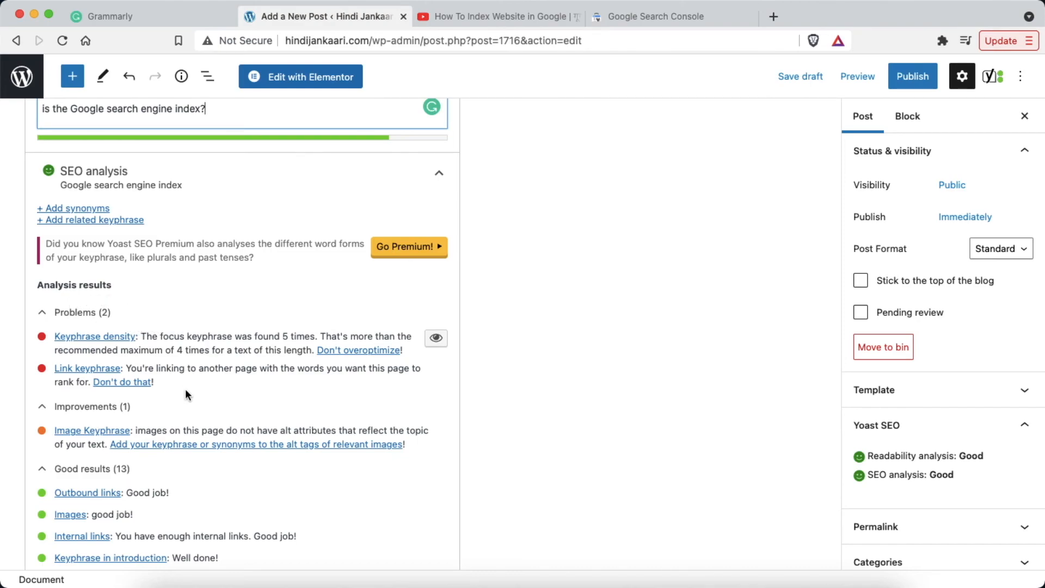
{"action": "scroll", "coordinate": [185, 394], "scroll_direction": "down", "scroll_amount": 1}
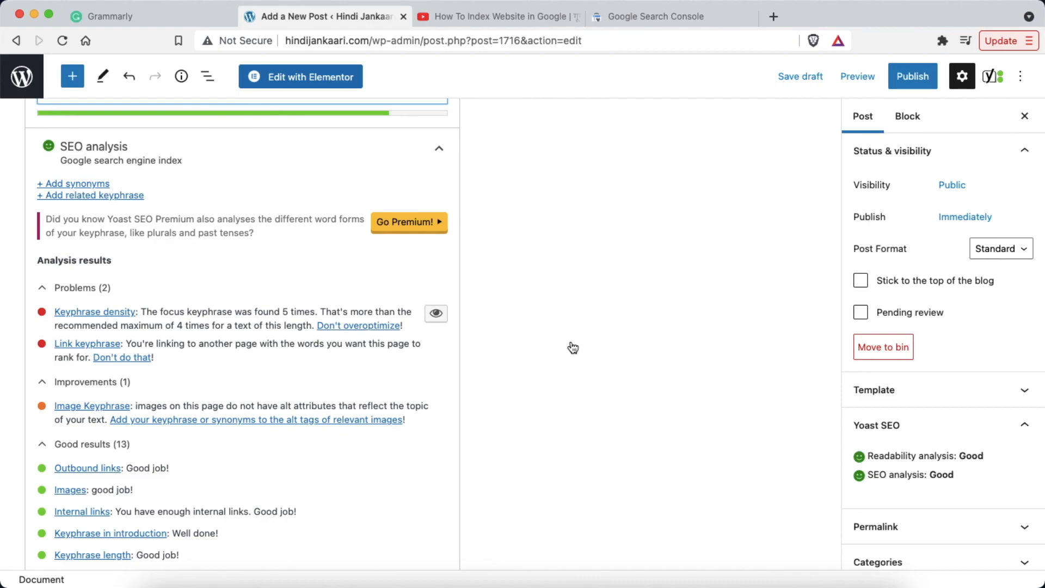
{"action": "left_click", "coordinate": [912, 77]}
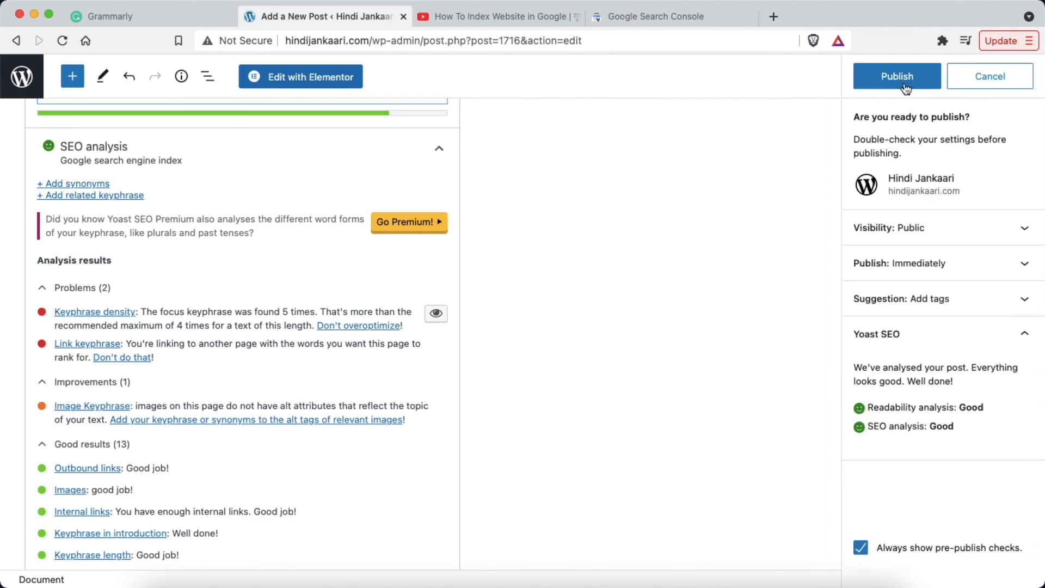
{"action": "left_click", "coordinate": [906, 87]}
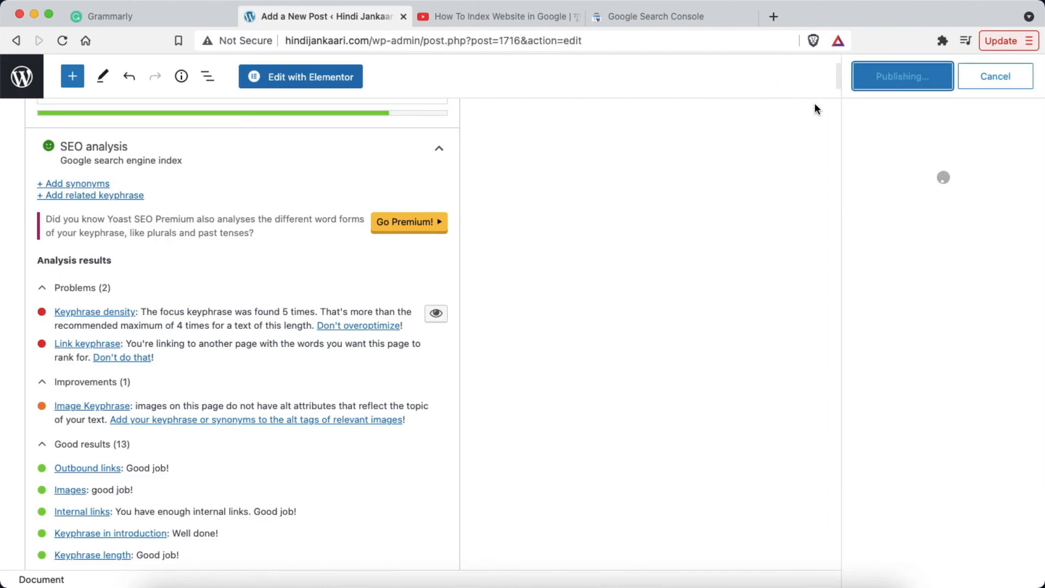